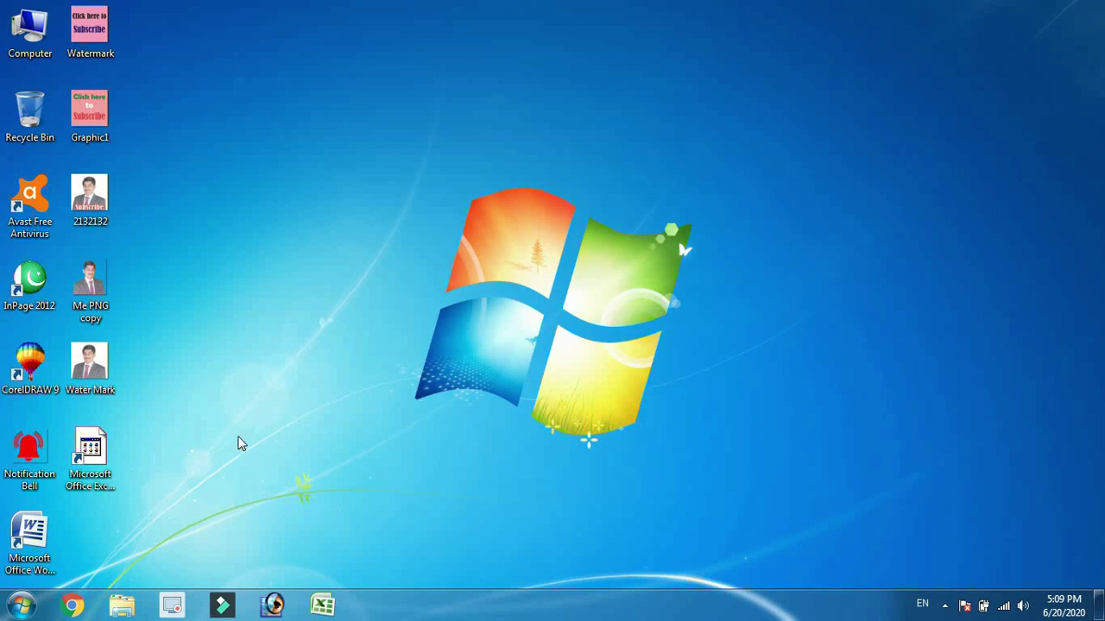
# Step: Launch Adobe Photoshop 7.0 from the Start menu's All Programs list, then close it
pyautogui.click(22, 606)
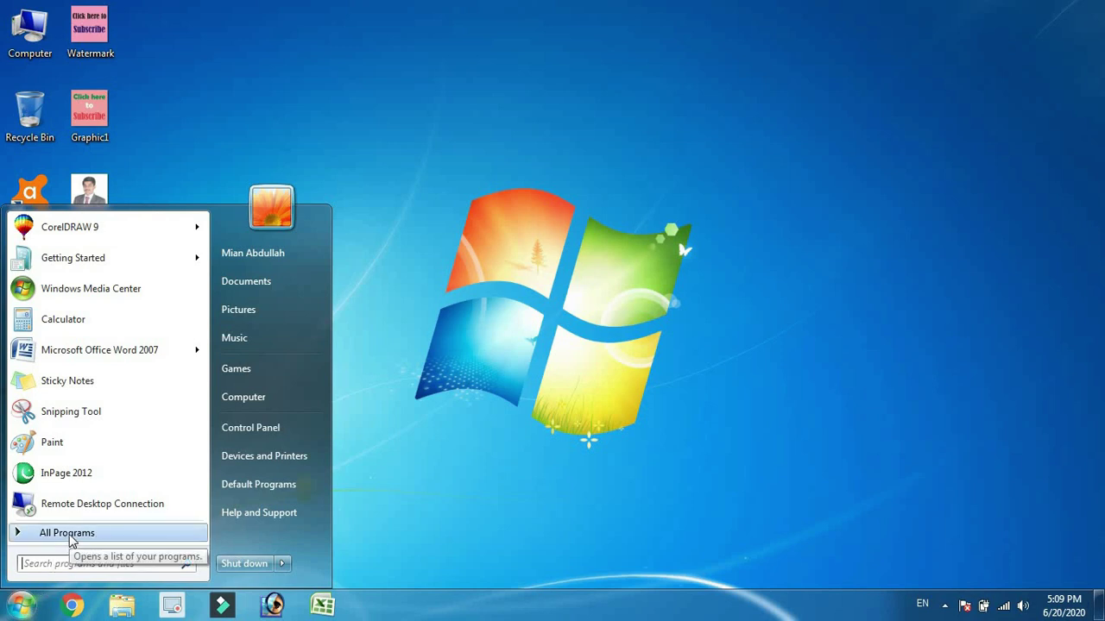
pyautogui.click(71, 537)
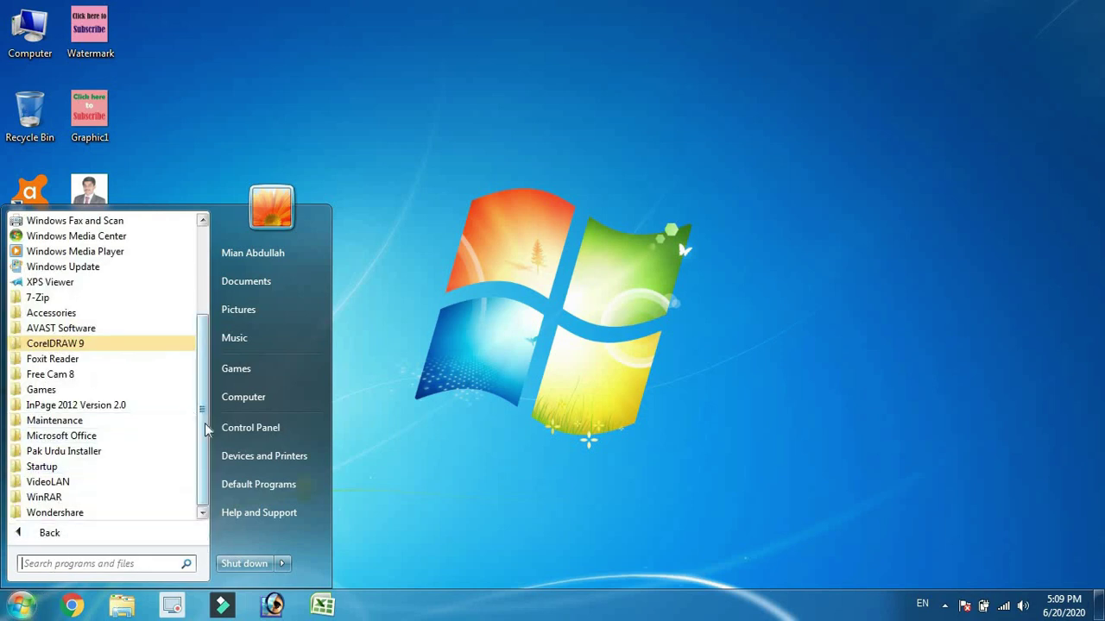
pyautogui.scroll(1, 207, 388)
pyautogui.scroll(2, 211, 337)
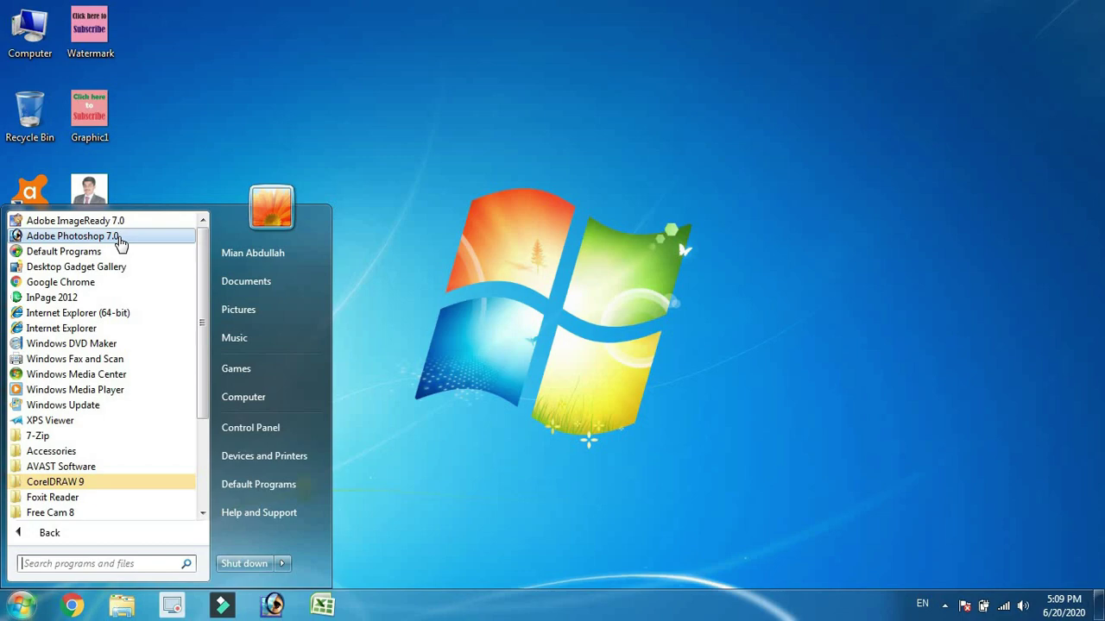
pyautogui.click(121, 239)
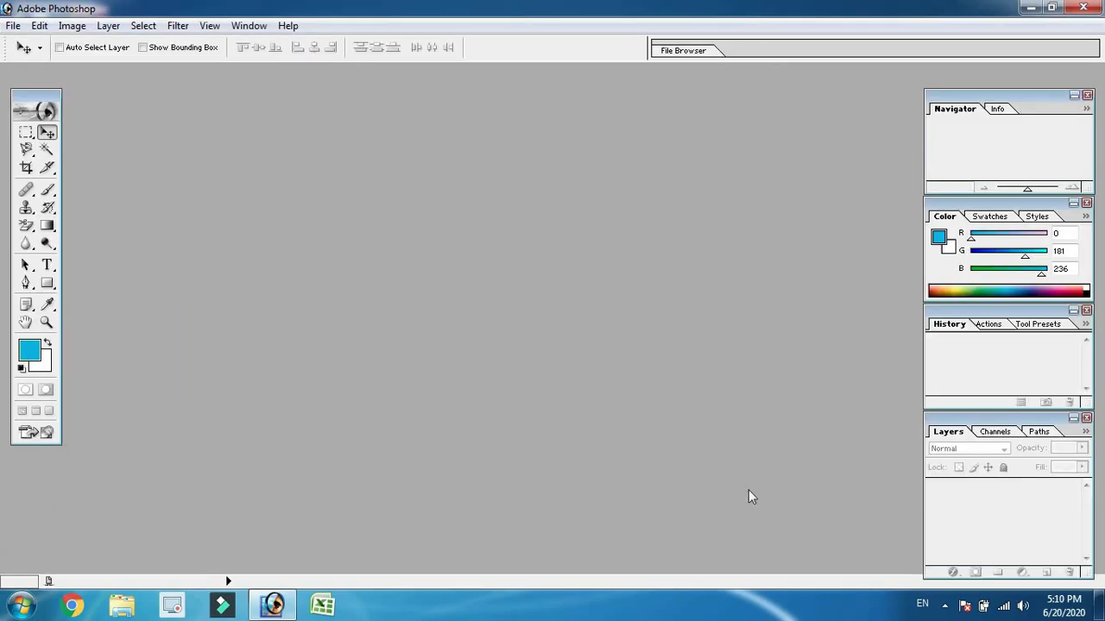
pyautogui.click(1083, 8)
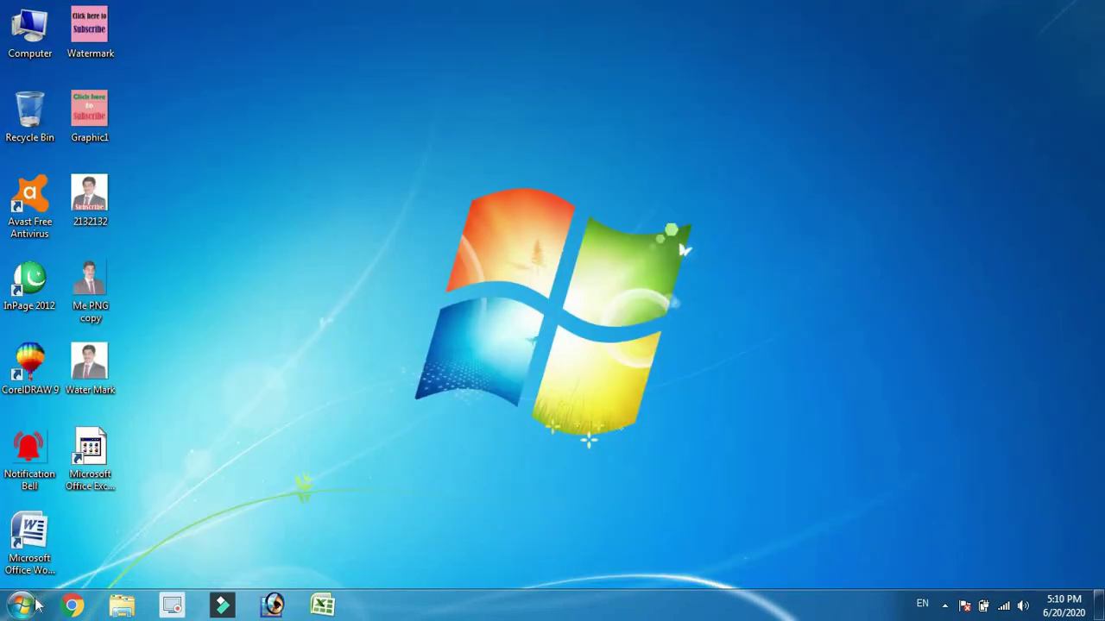
# Step: Dismiss the desktop's right-click menu, then reopen Start and focus the Search programs box
pyautogui.rightClick(290, 133)
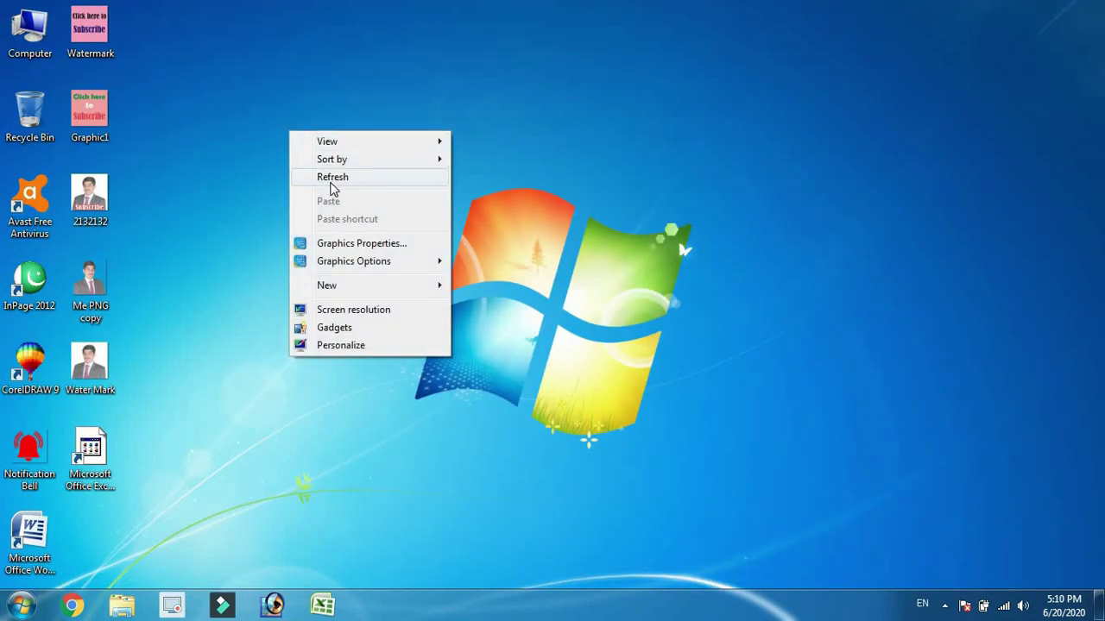
pyautogui.click(223, 253)
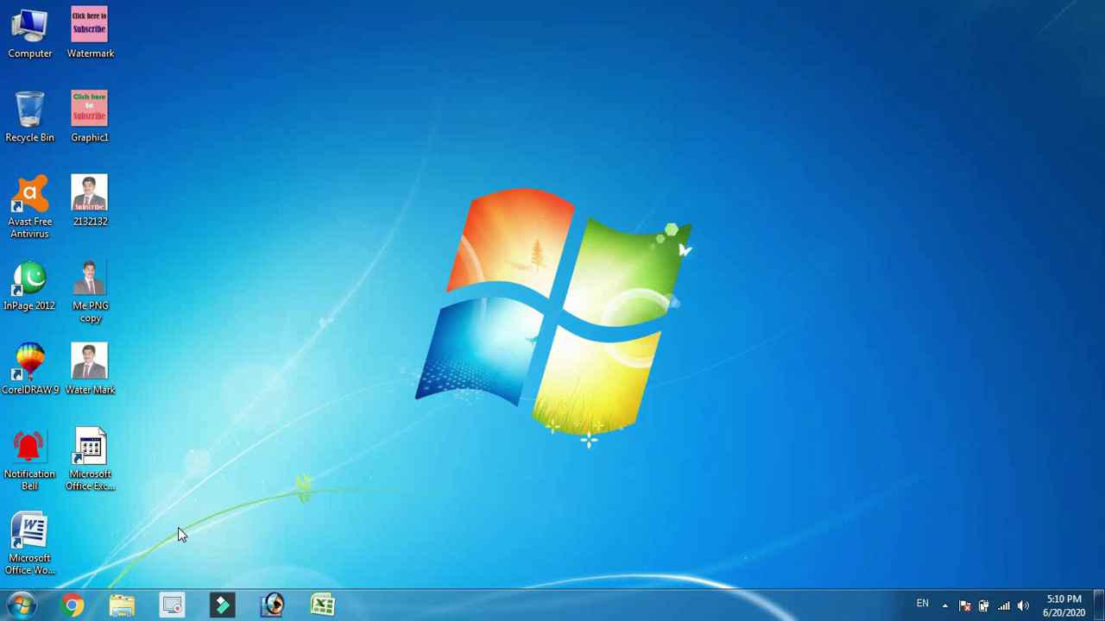
pyautogui.click(23, 605)
pyautogui.click(61, 564)
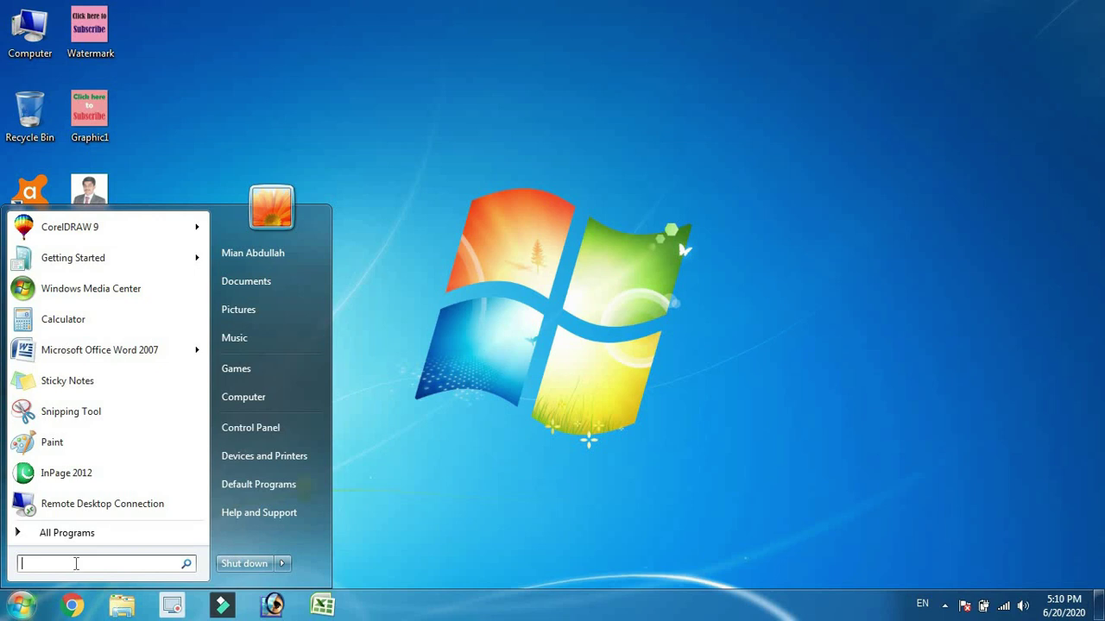
# Step: Search 'ad' in the Start menu, launch Adobe Photoshop 7.0 from the results, then close it
pyautogui.write('ad')
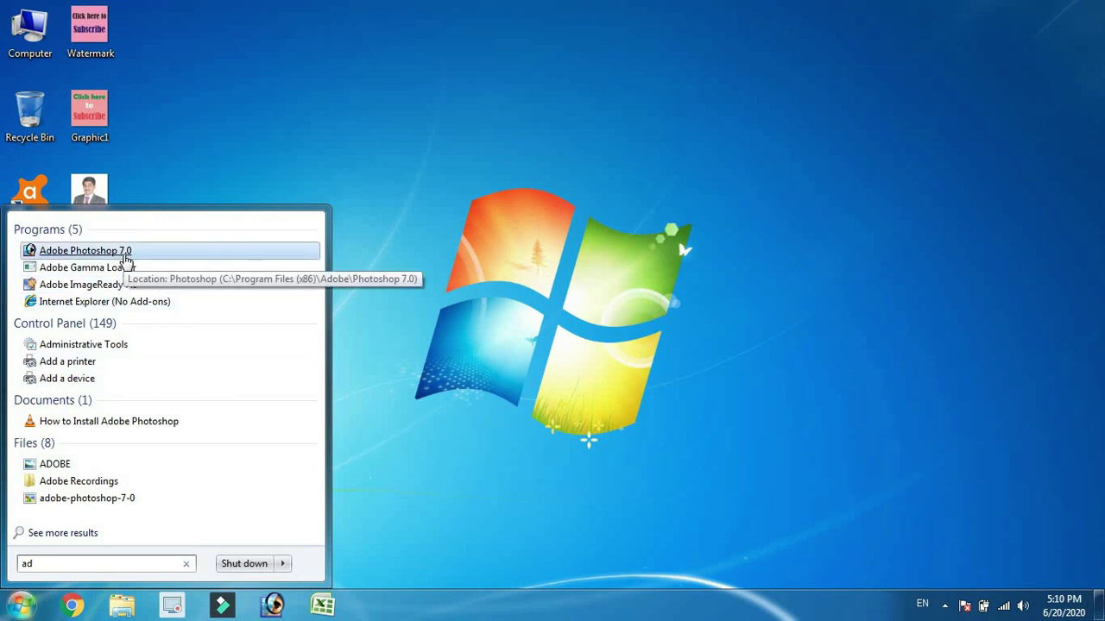
pyautogui.click(126, 258)
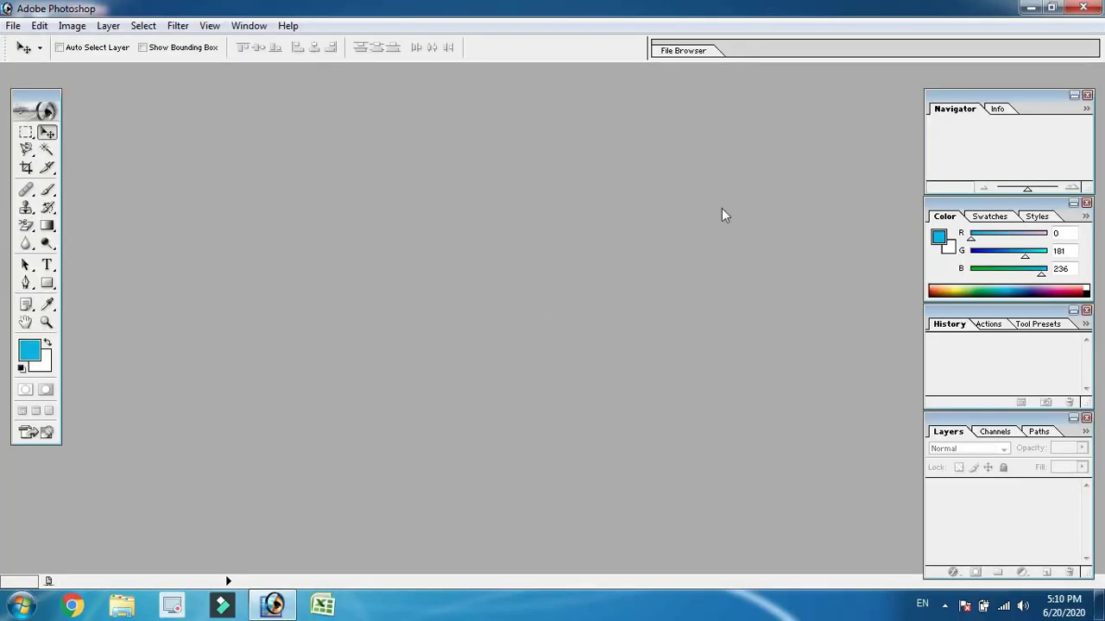
pyautogui.click(1083, 8)
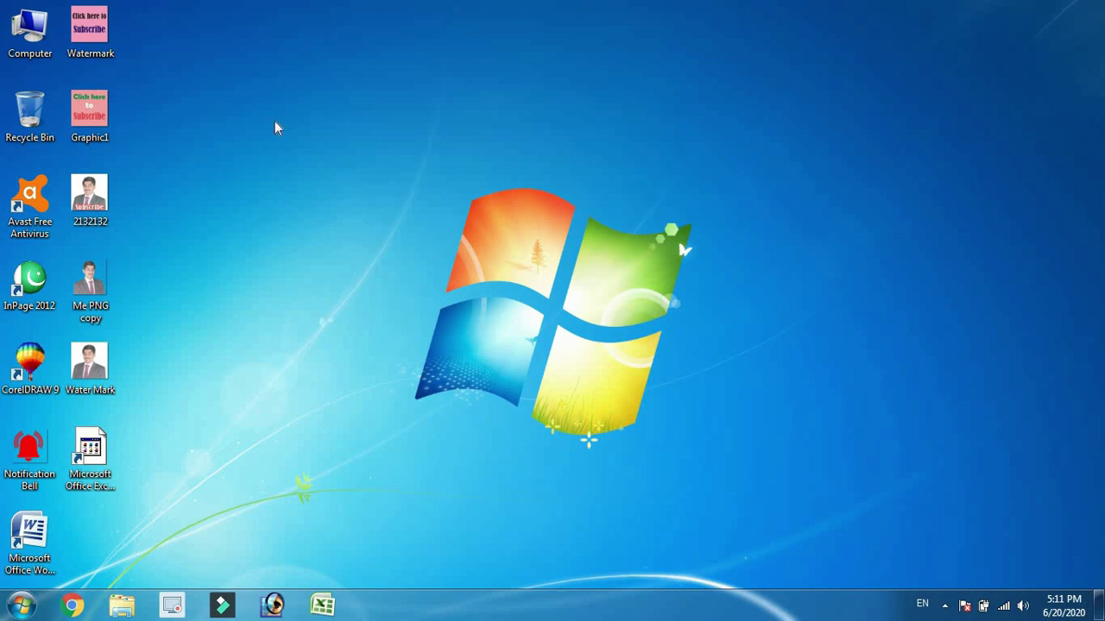
# Step: Send Adobe Photoshop 7.0 from All Programs to the desktop as a shortcut and select it
pyautogui.click(22, 607)
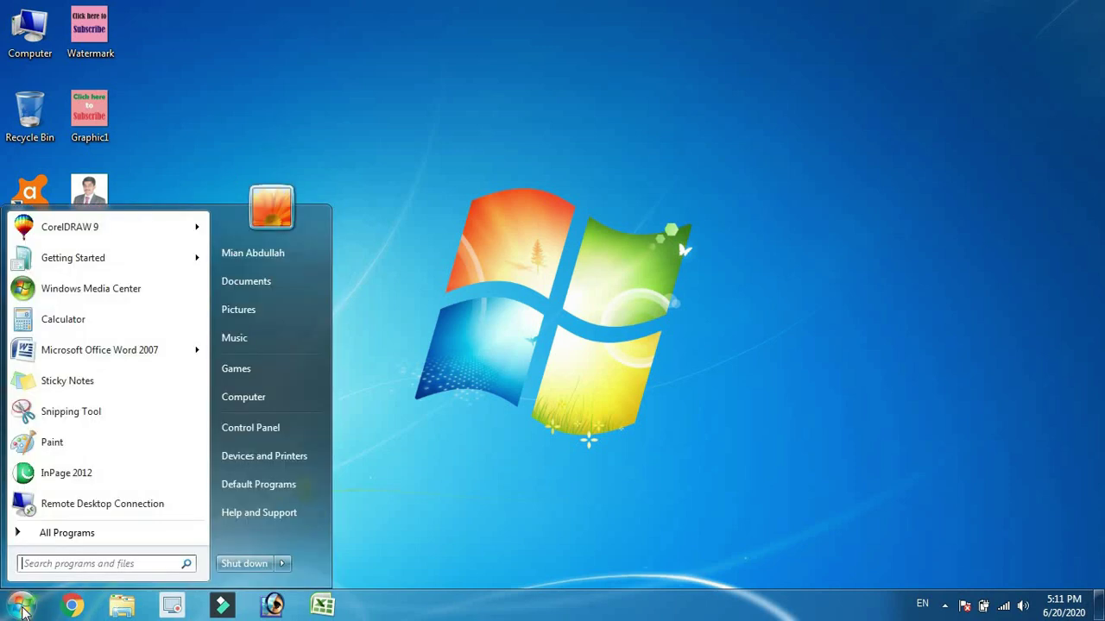
pyautogui.click(76, 533)
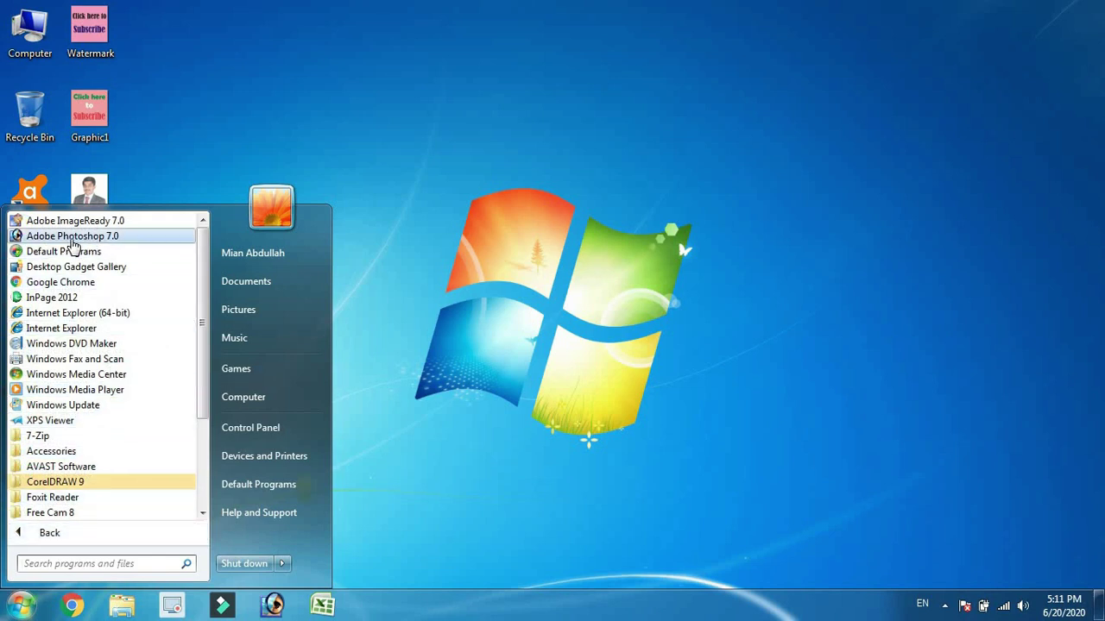
pyautogui.rightClick(74, 240)
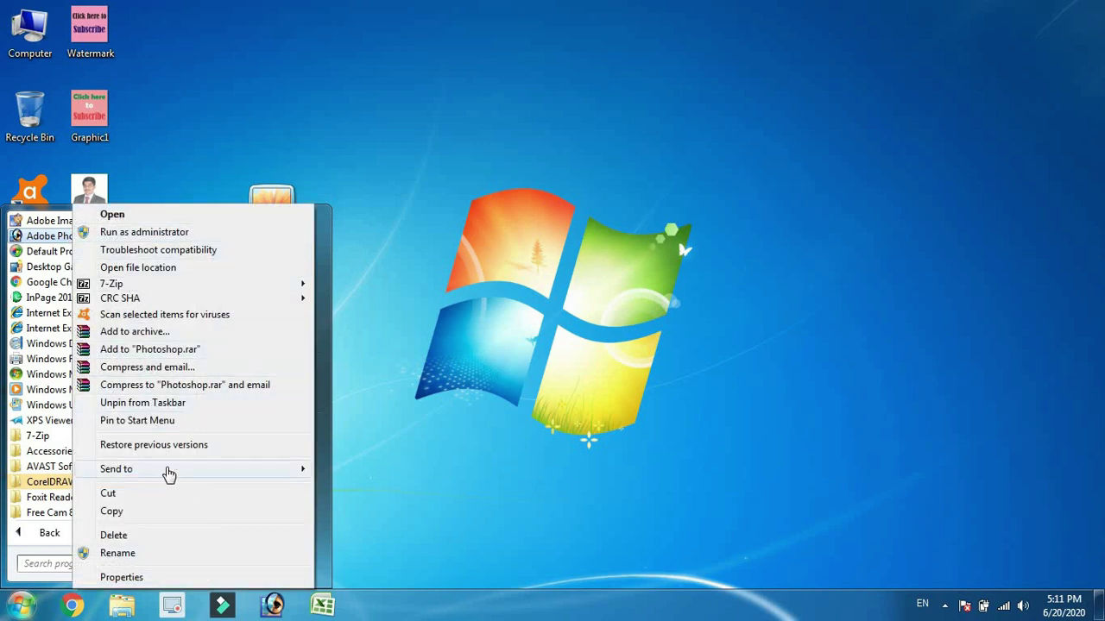
pyautogui.moveTo(198, 468)
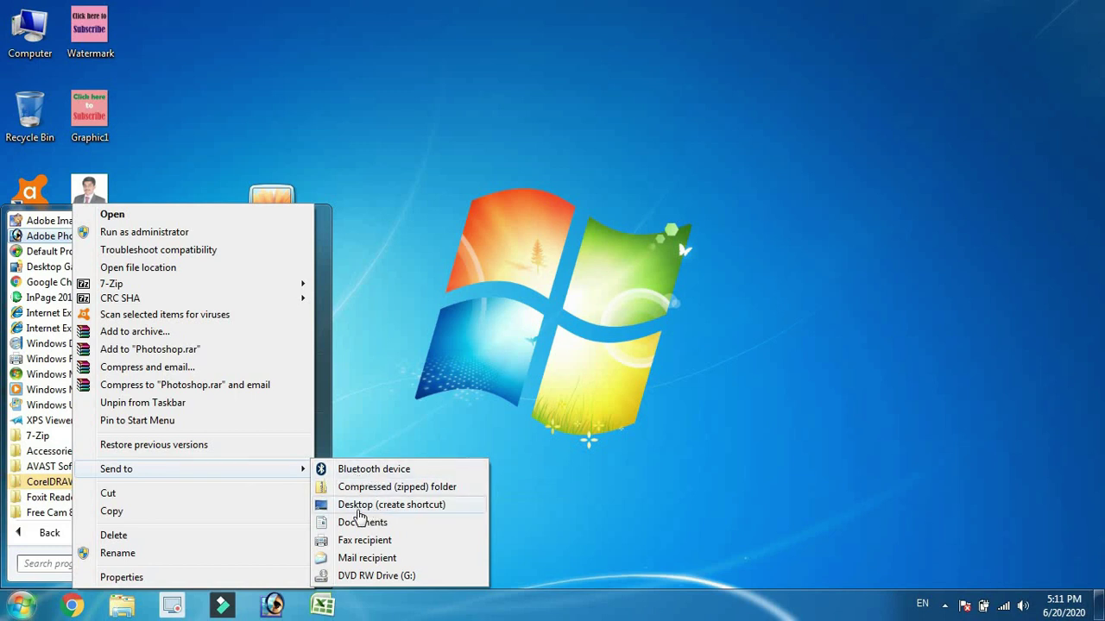
pyautogui.click(447, 510)
pyautogui.click(442, 474)
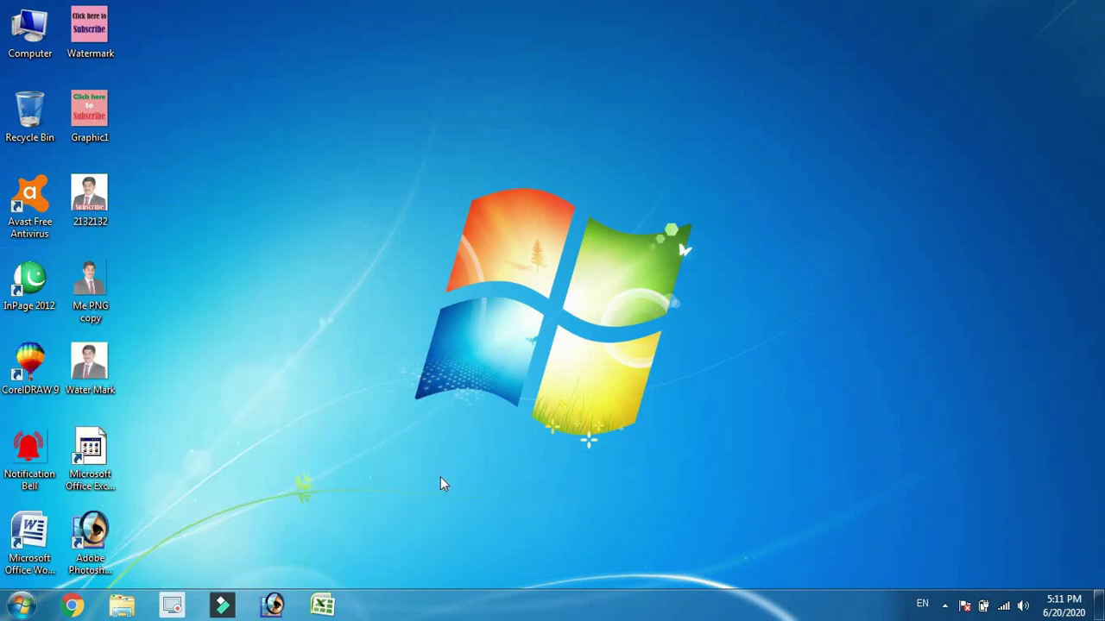
pyautogui.click(99, 551)
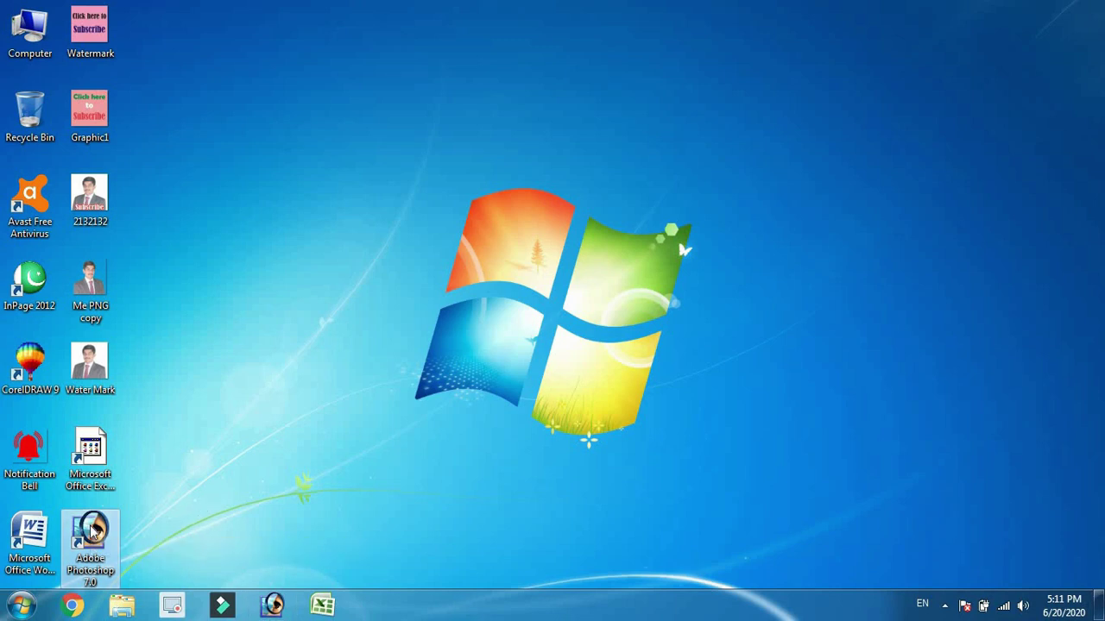
# Step: Drag across the desktop toward the taskbar, then launch Adobe Photoshop 7.0 from its taskbar button
pyautogui.moveTo(93, 530)
pyautogui.mouseDown()
pyautogui.moveTo(367, 566)
pyautogui.moveTo(381, 598)
pyautogui.mouseUp()
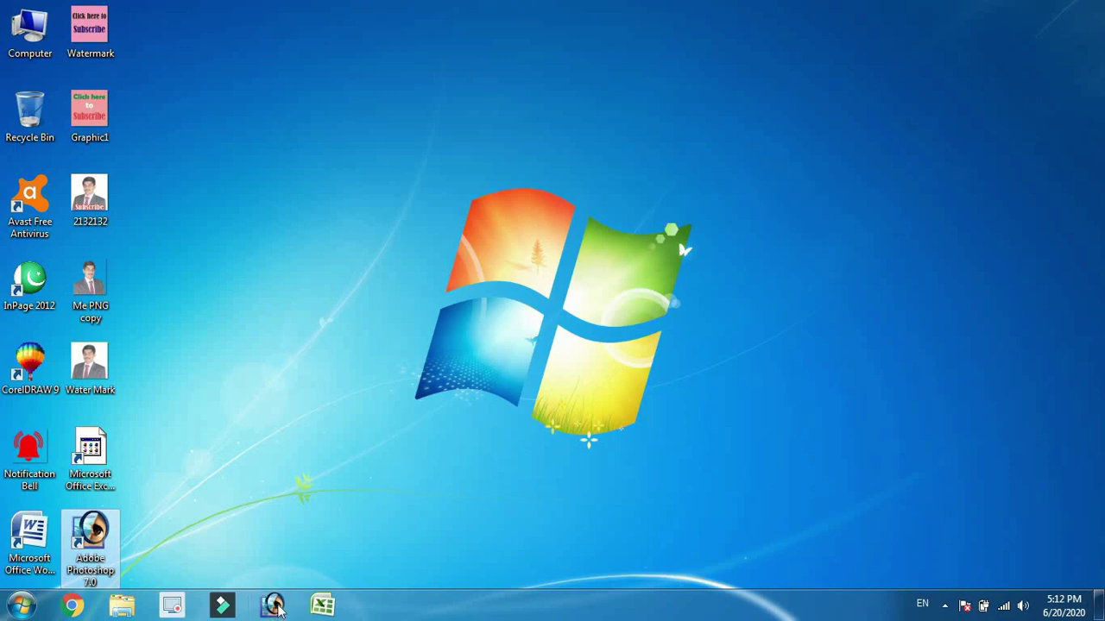
pyautogui.click(274, 607)
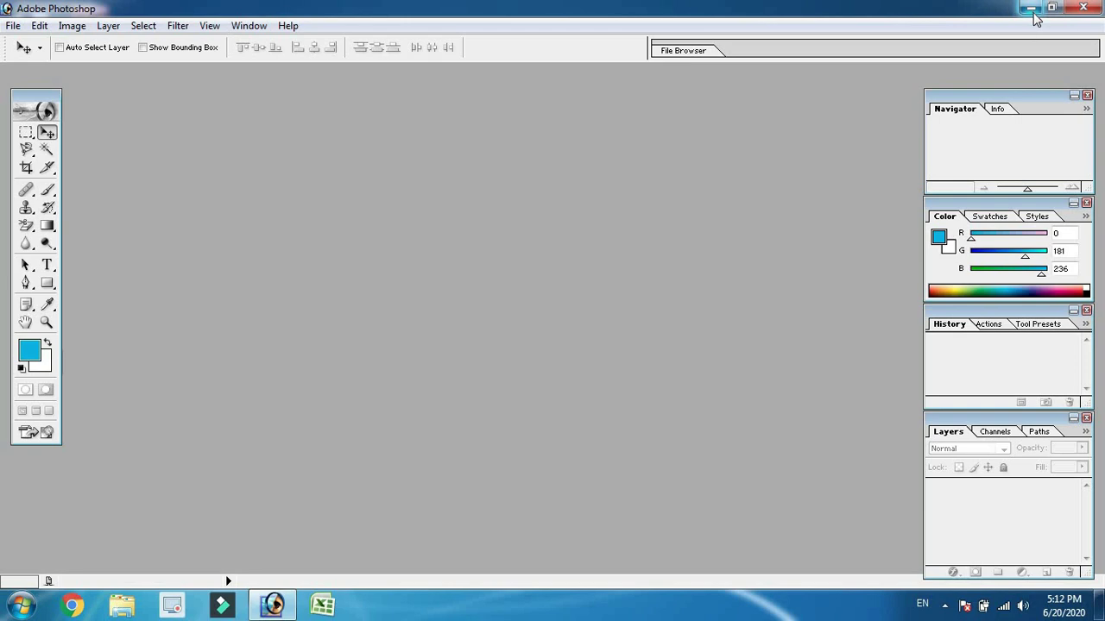
pyautogui.click(1032, 11)
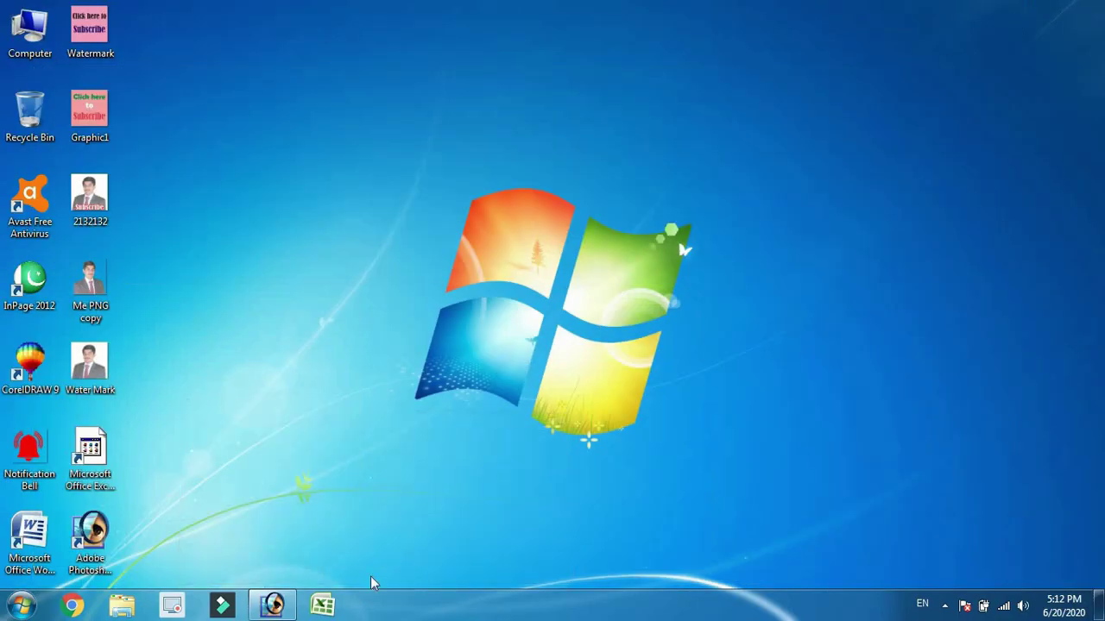
pyautogui.click(281, 608)
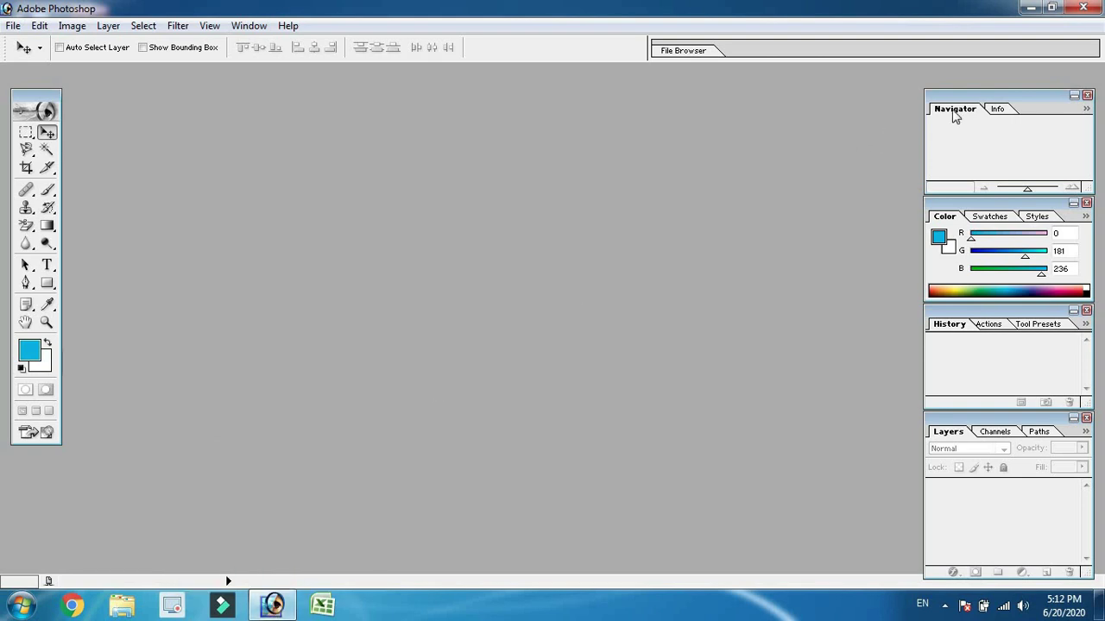
pyautogui.click(1052, 7)
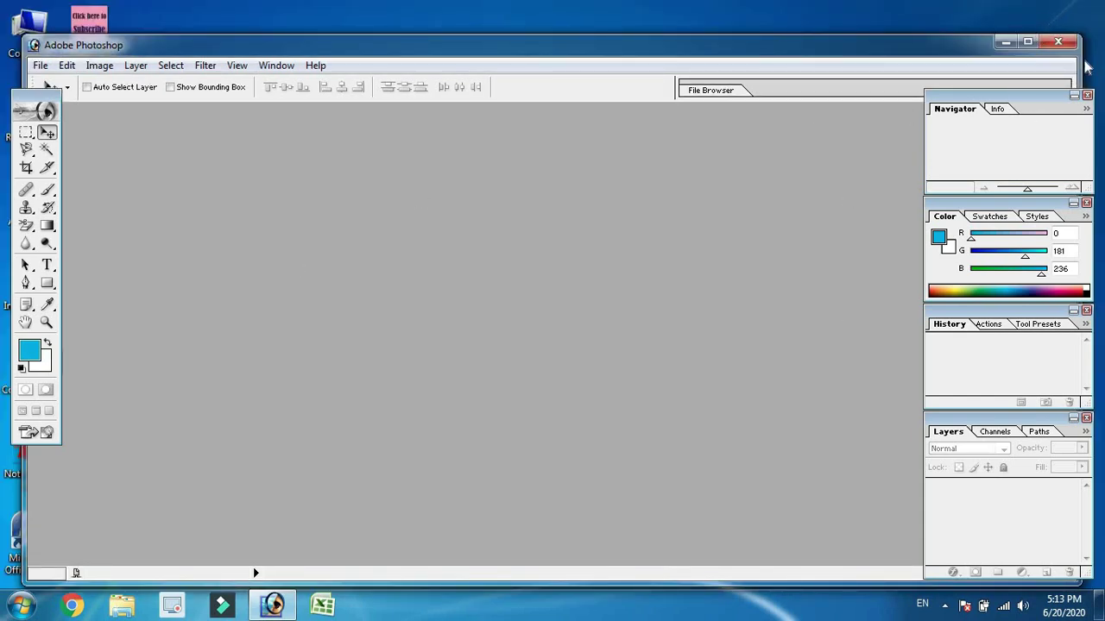
pyautogui.click(1028, 43)
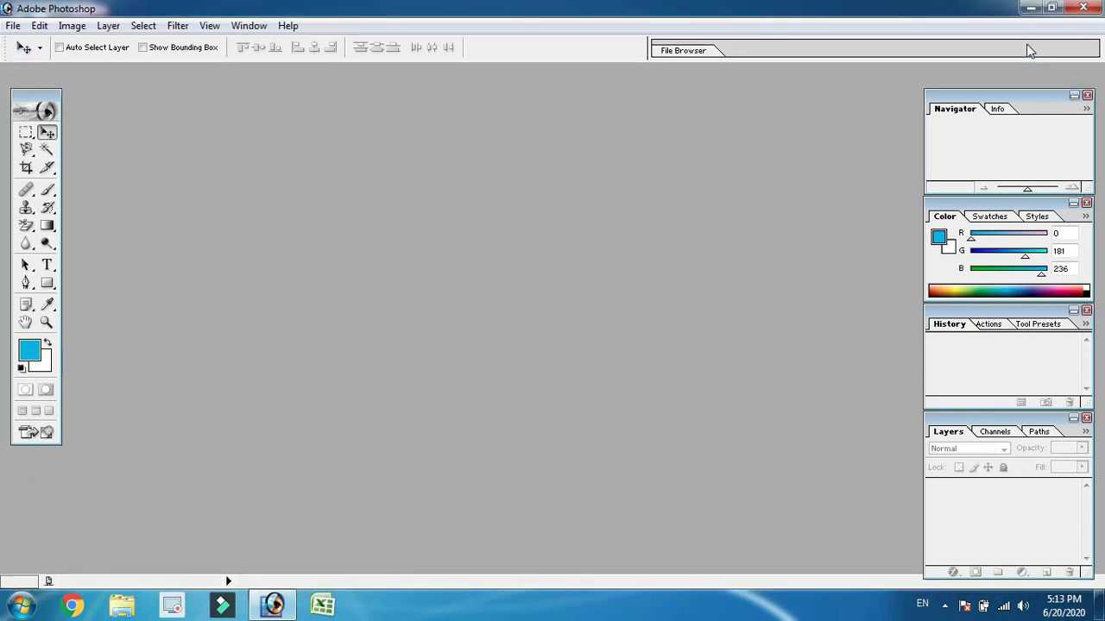
pyautogui.click(1083, 9)
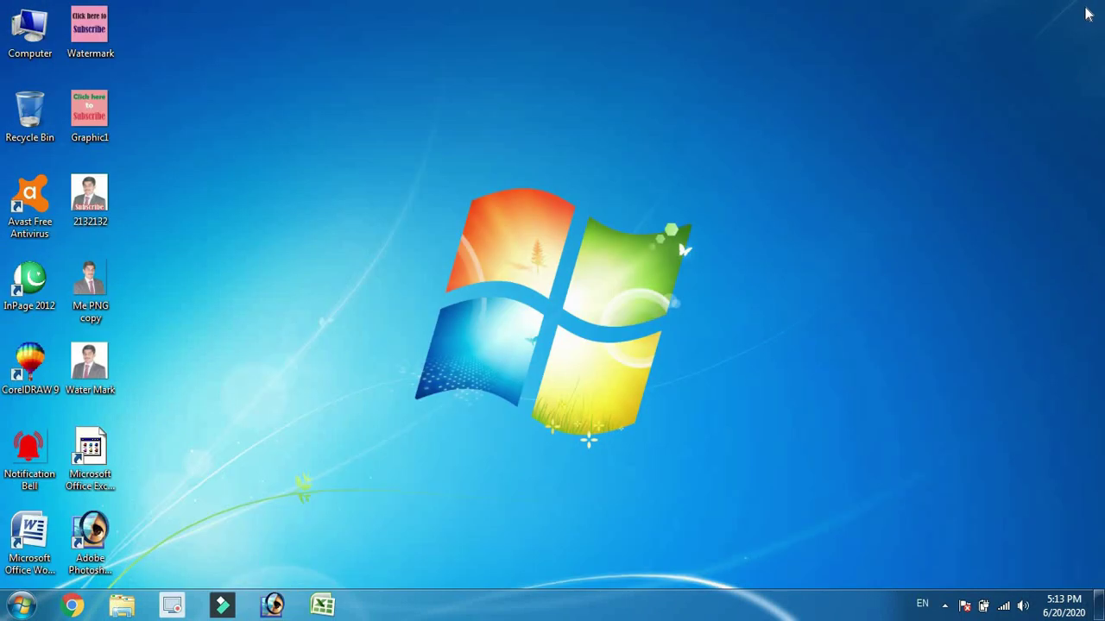
pyautogui.click(273, 604)
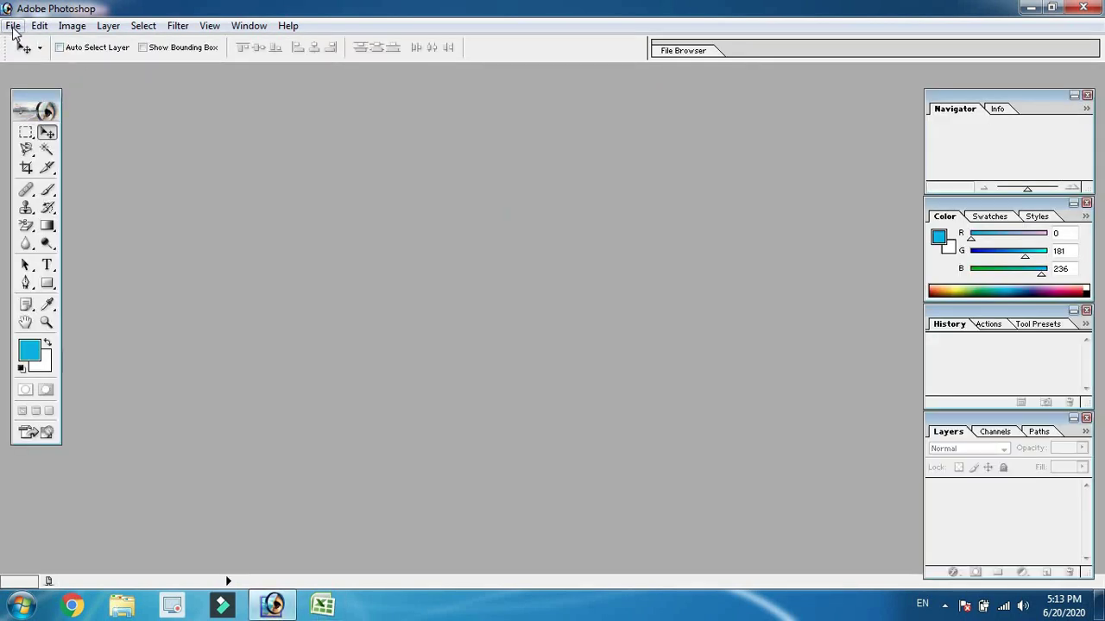
pyautogui.click(13, 25)
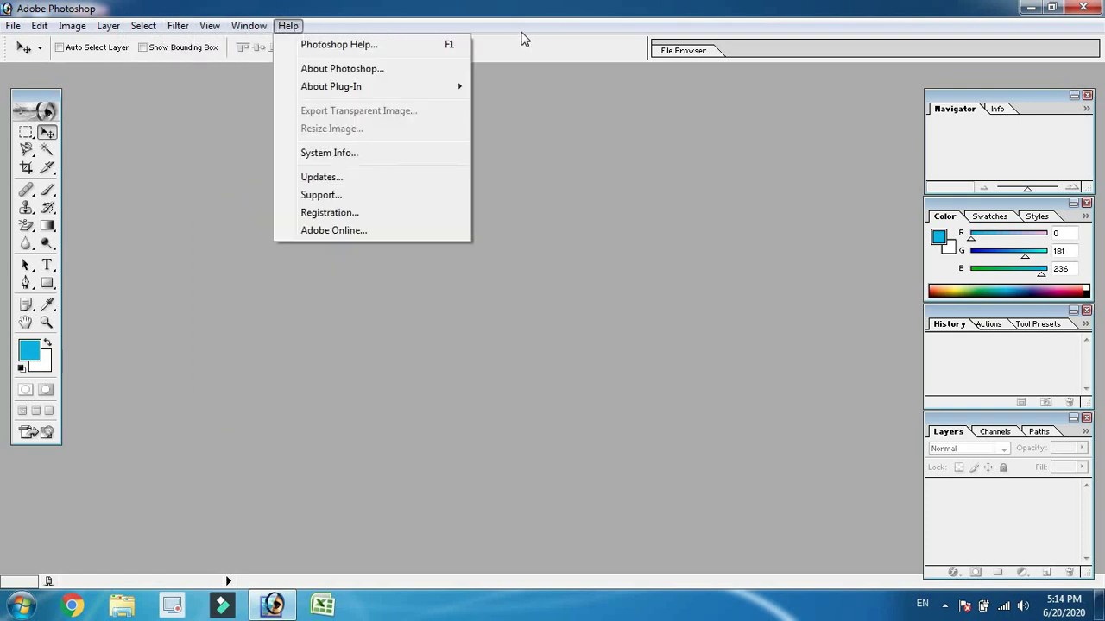
pyautogui.click(525, 40)
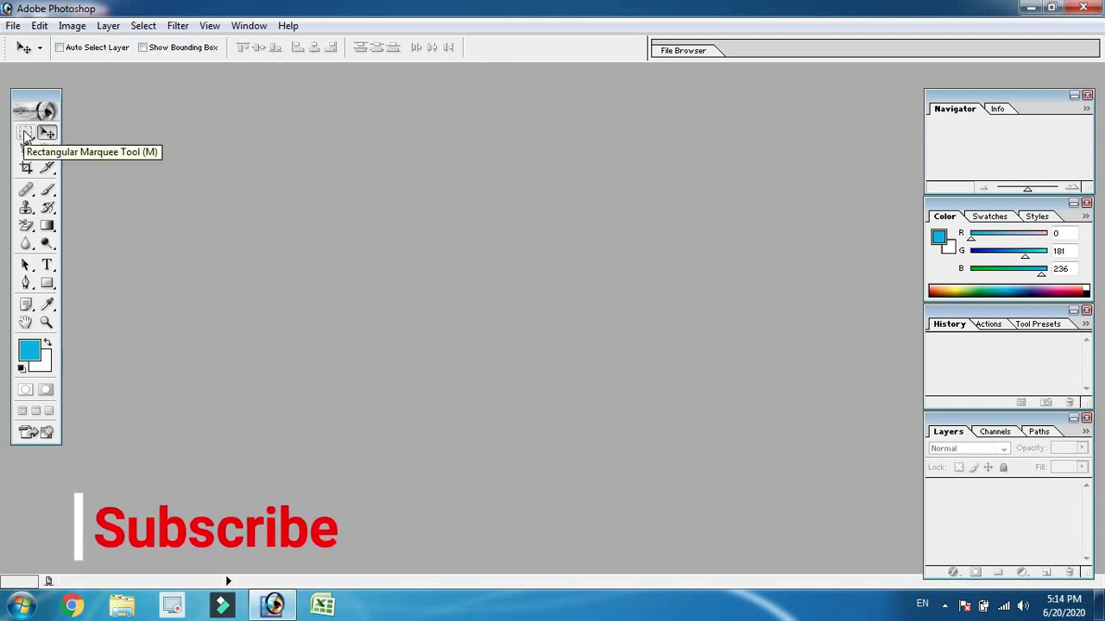
pyautogui.click(25, 137)
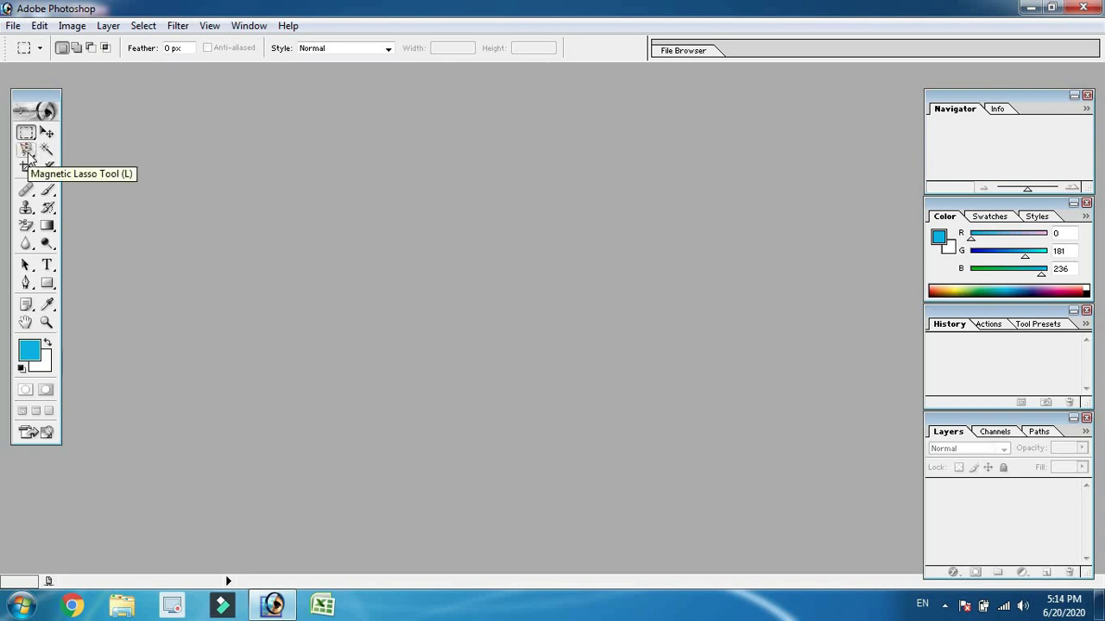
pyautogui.moveTo(28, 156); pyautogui.dragTo(115, 185)
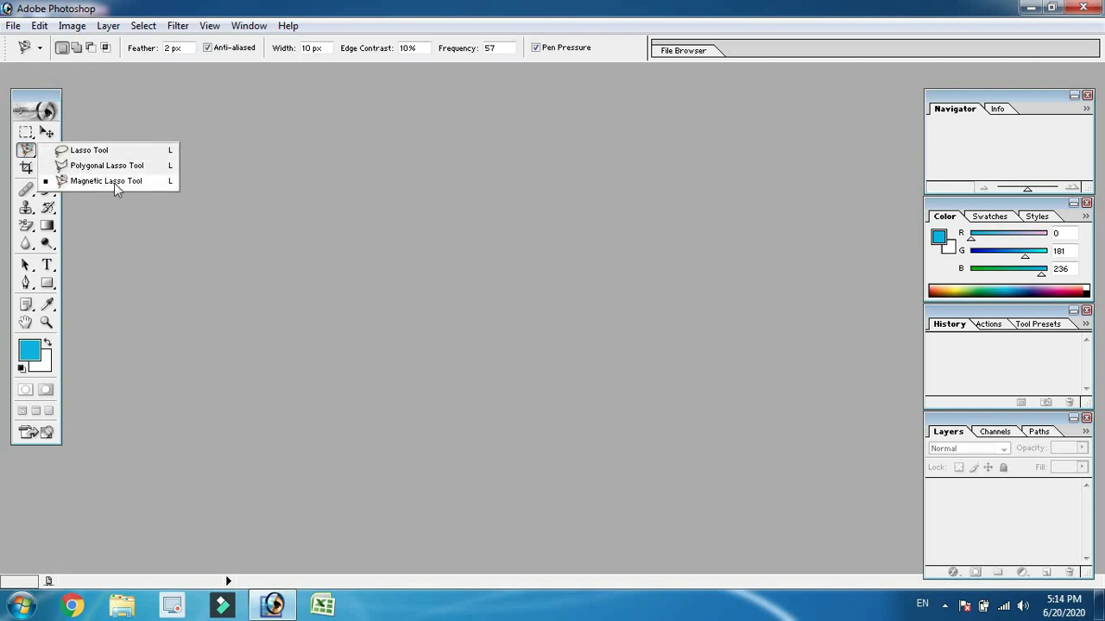
pyautogui.click(32, 152)
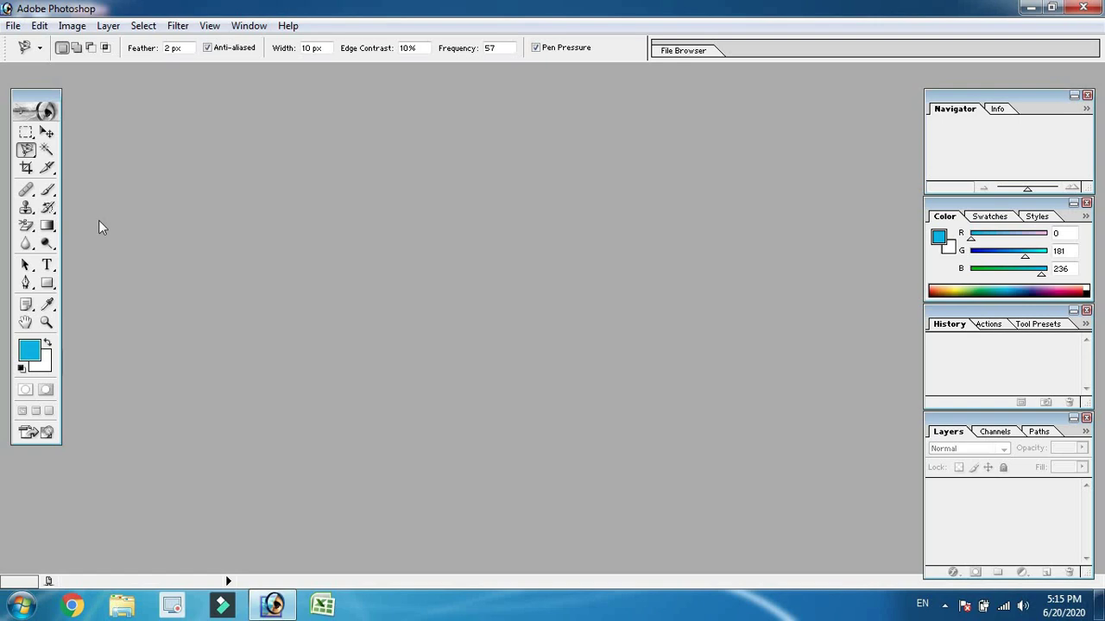
pyautogui.click(48, 132)
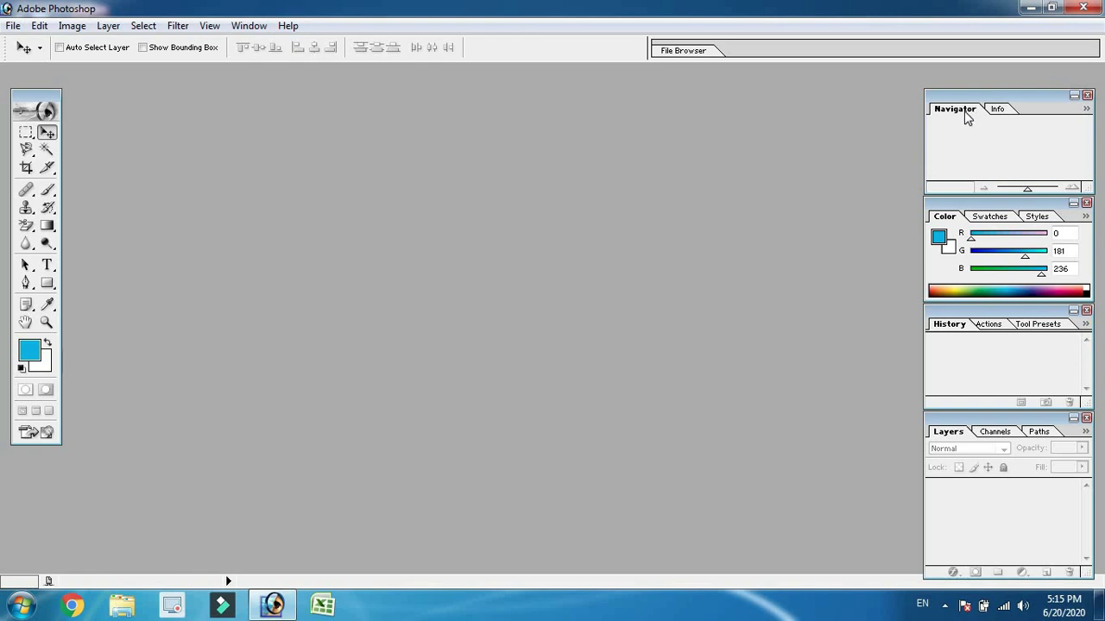
pyautogui.click(998, 110)
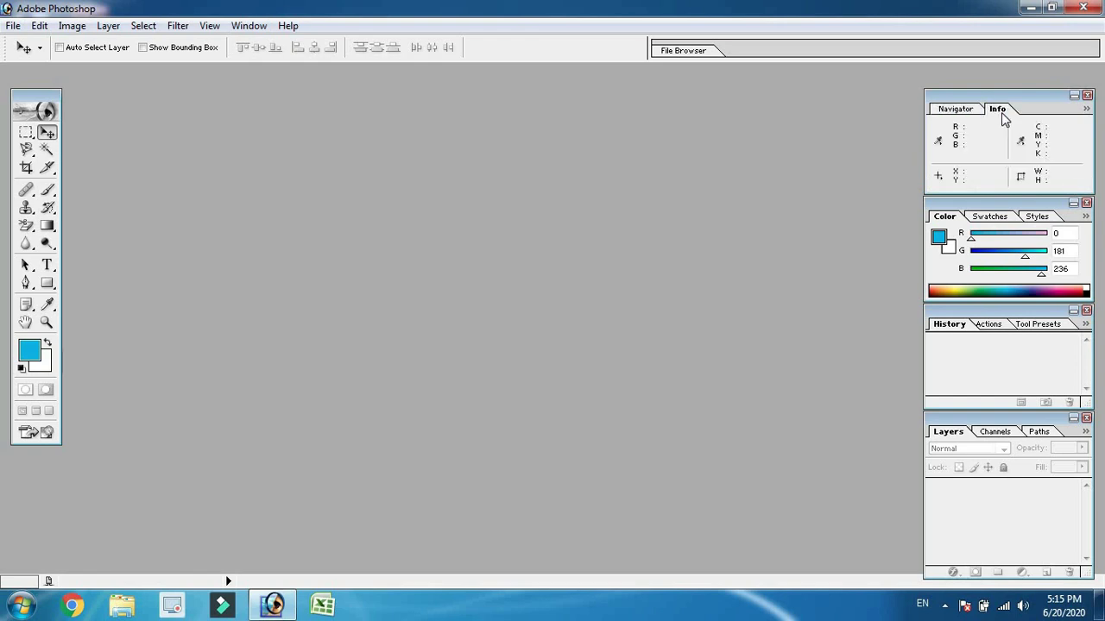
pyautogui.click(954, 109)
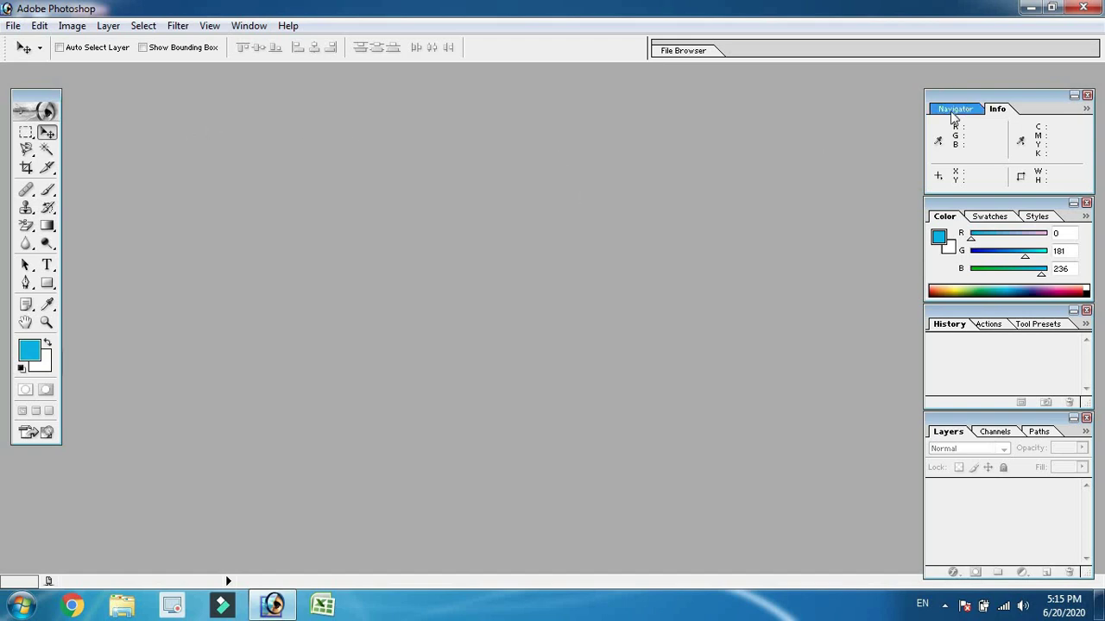
pyautogui.click(999, 110)
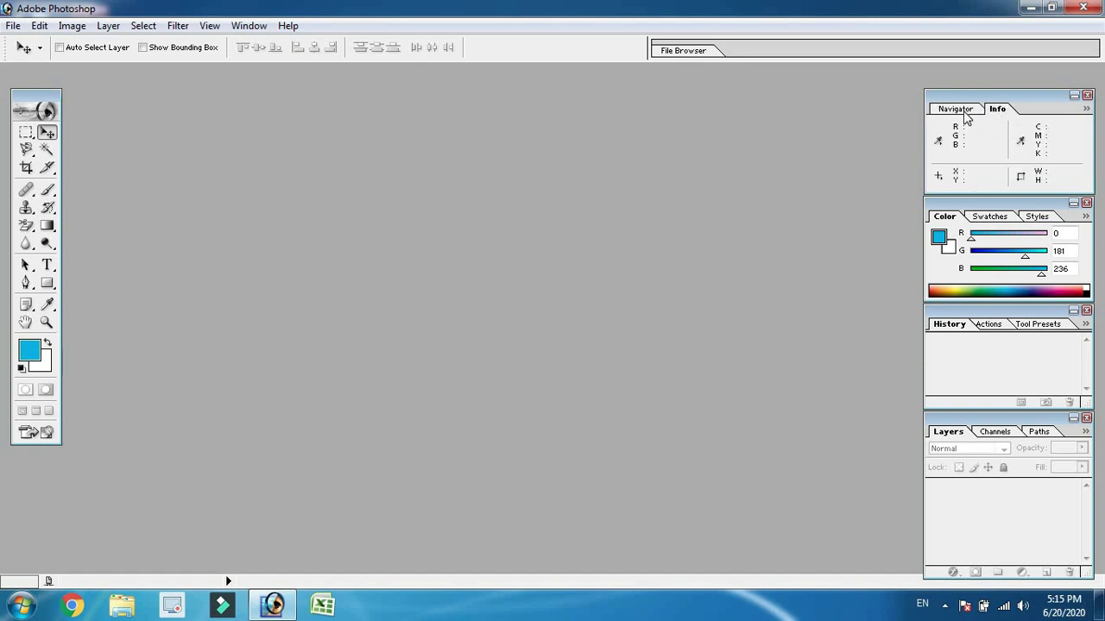
pyautogui.click(958, 110)
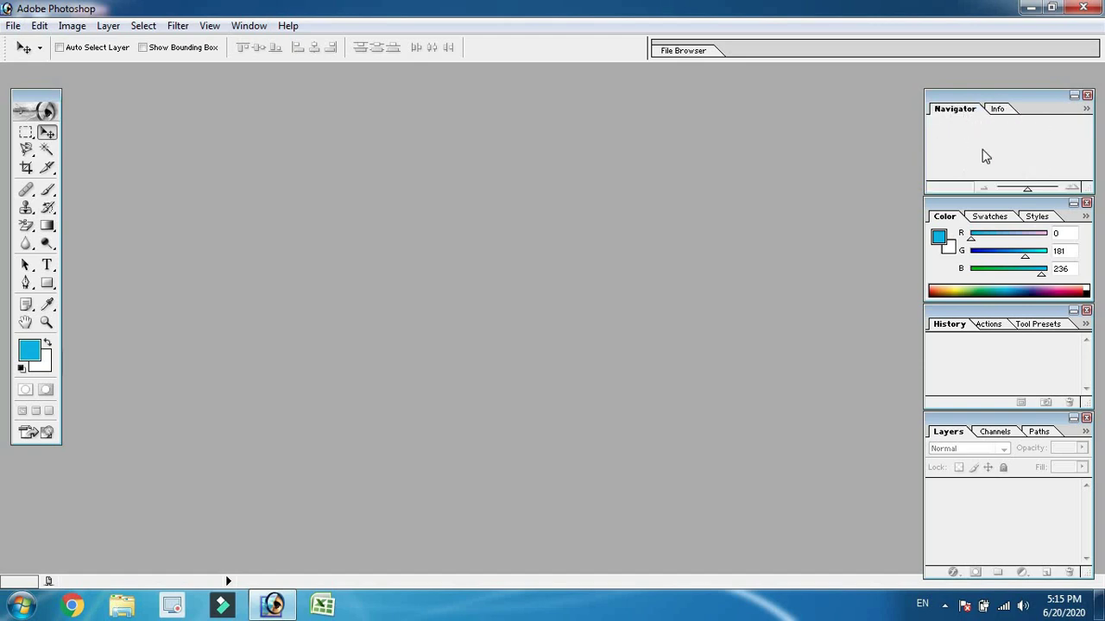
pyautogui.click(989, 218)
pyautogui.click(1037, 218)
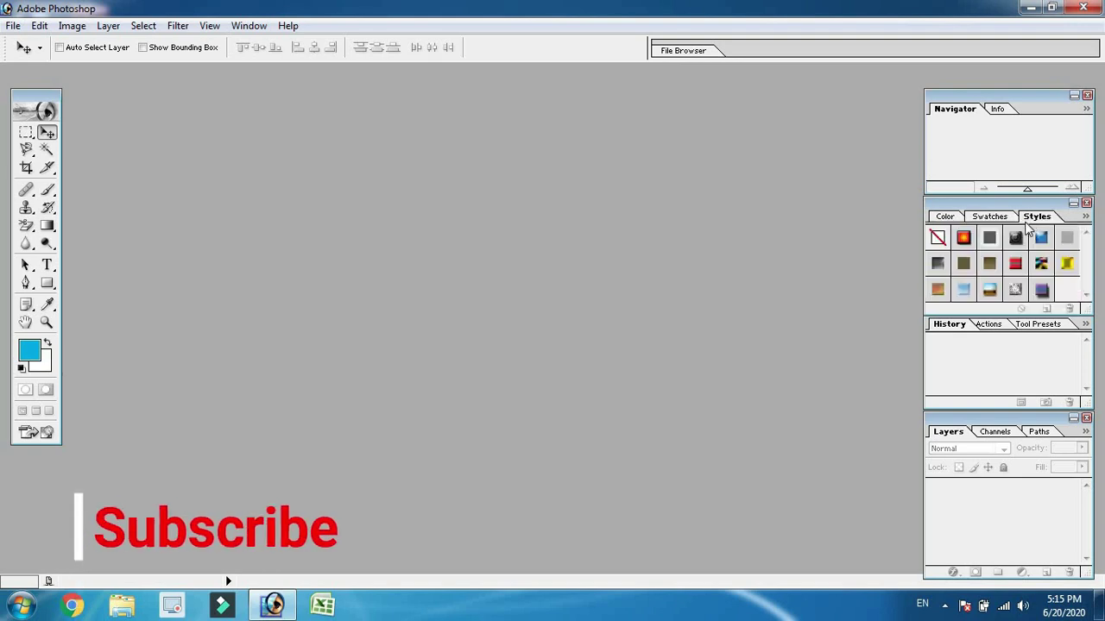
pyautogui.click(945, 217)
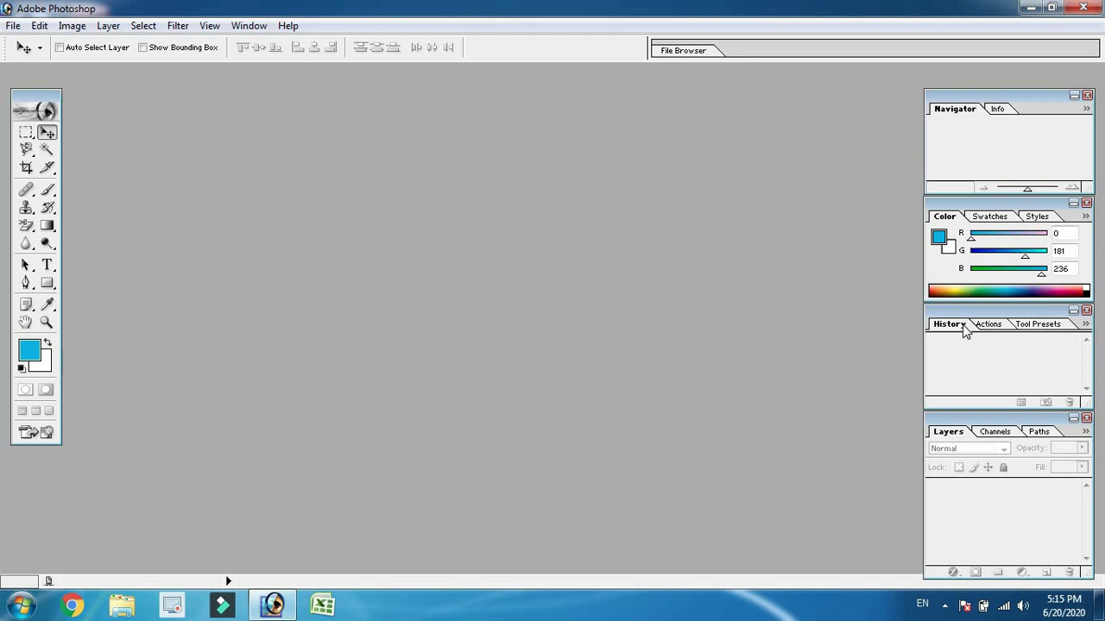
pyautogui.click(988, 325)
pyautogui.click(1038, 325)
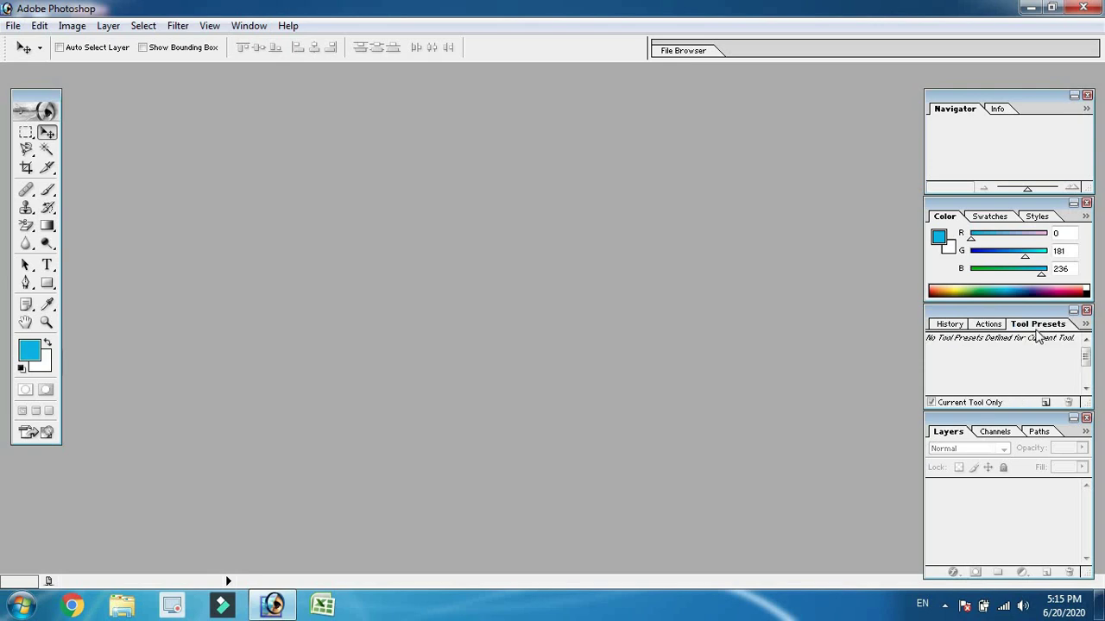
pyautogui.click(950, 324)
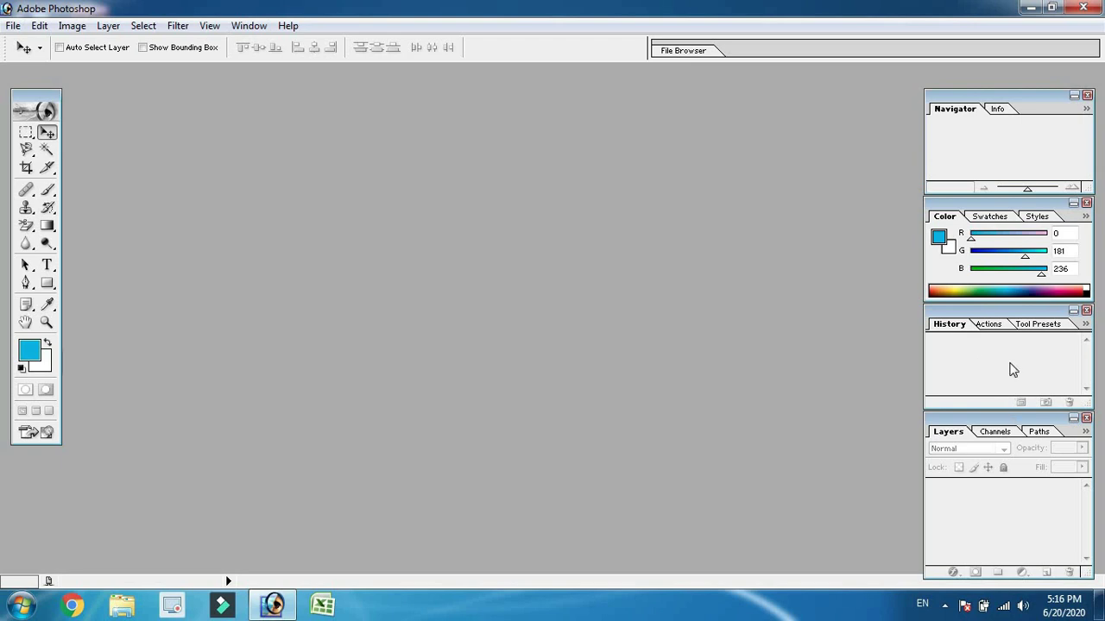
pyautogui.click(997, 326)
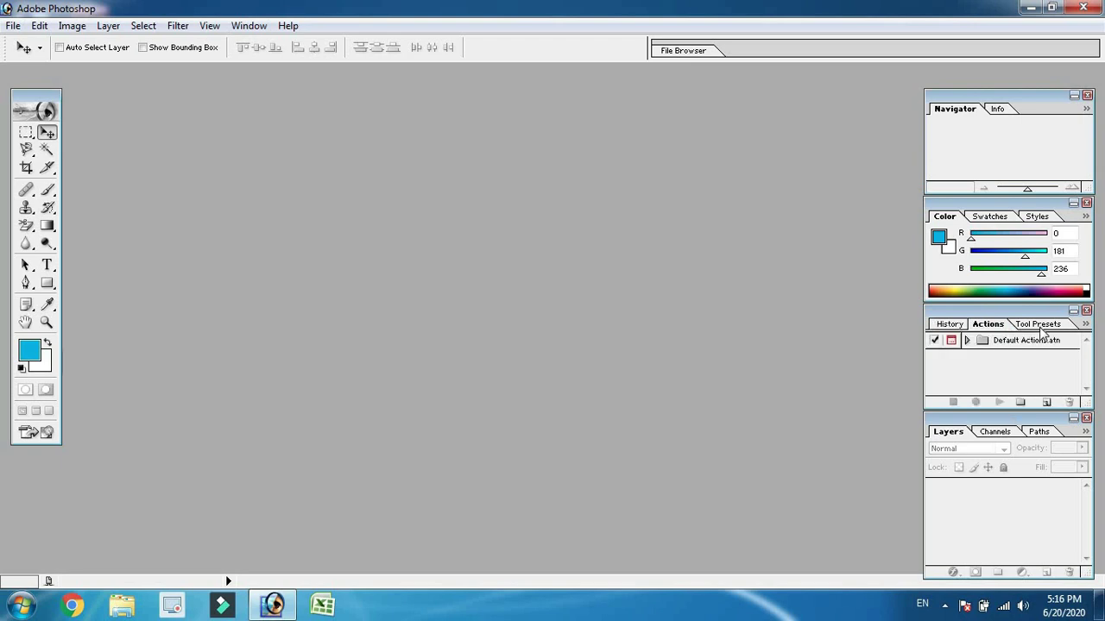
pyautogui.click(1041, 325)
pyautogui.click(956, 325)
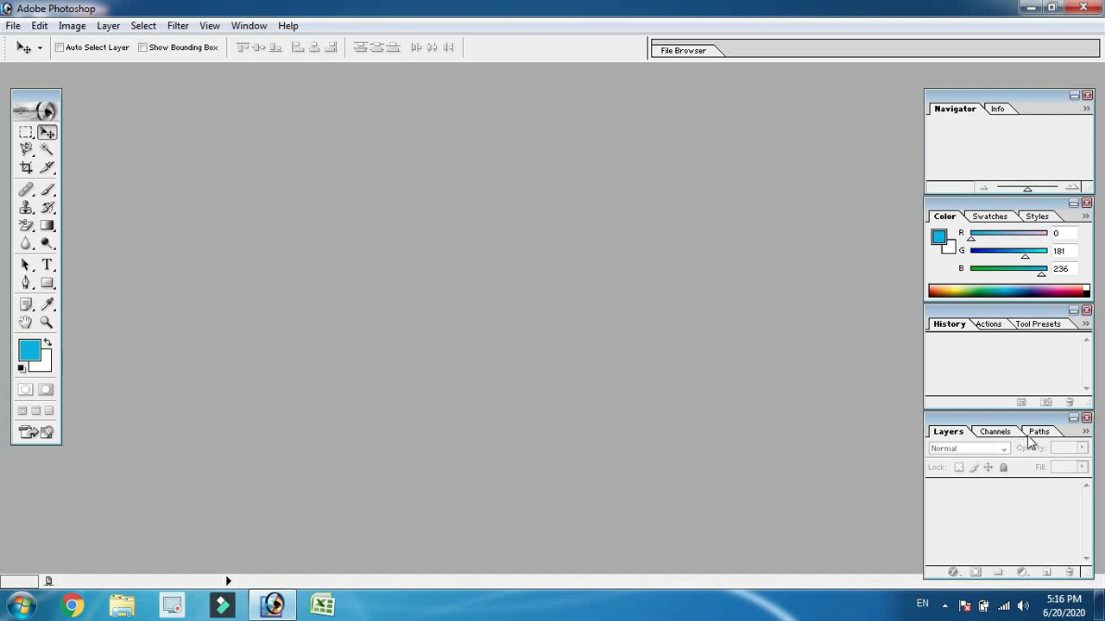
pyautogui.click(1013, 434)
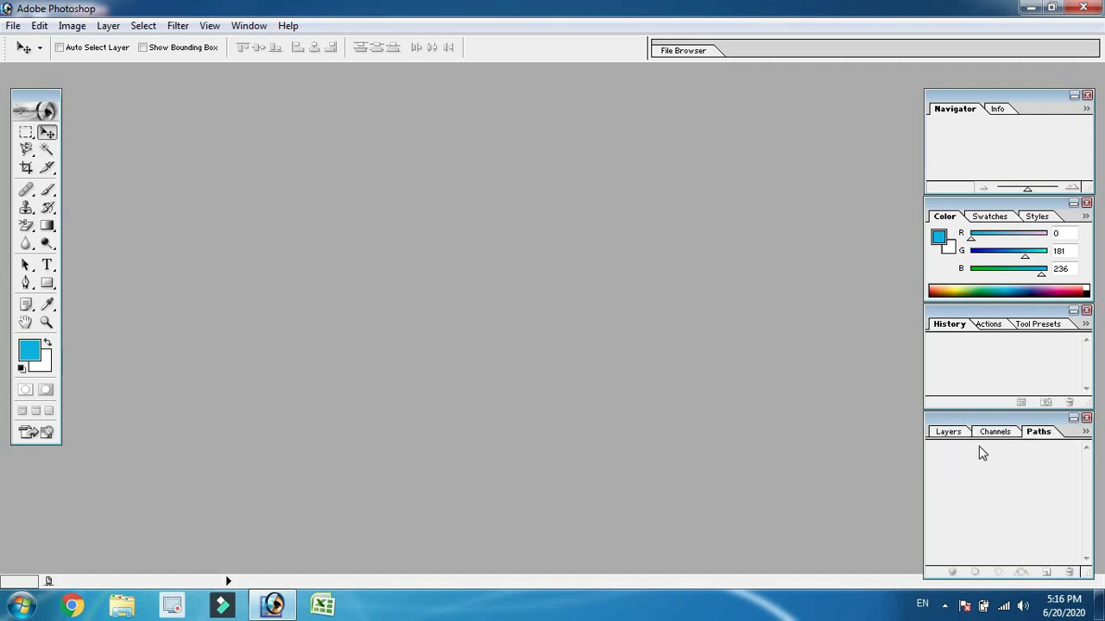
pyautogui.click(949, 433)
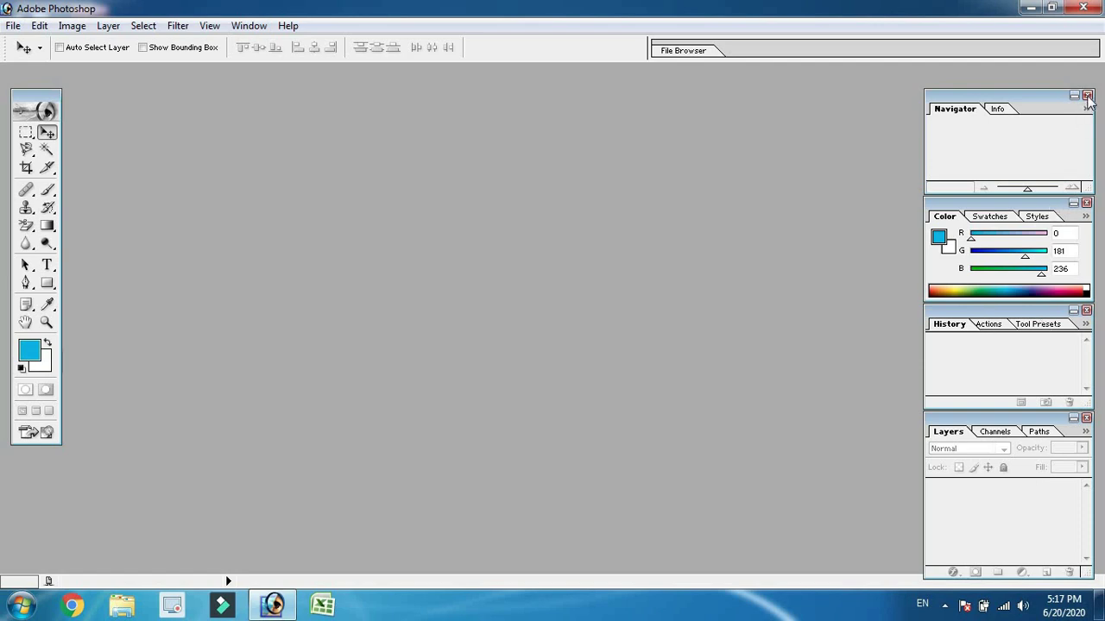
# Step: Close the Navigator, Color, History and Layers palettes and move the toolbox to the left edge
pyautogui.click(1087, 95)
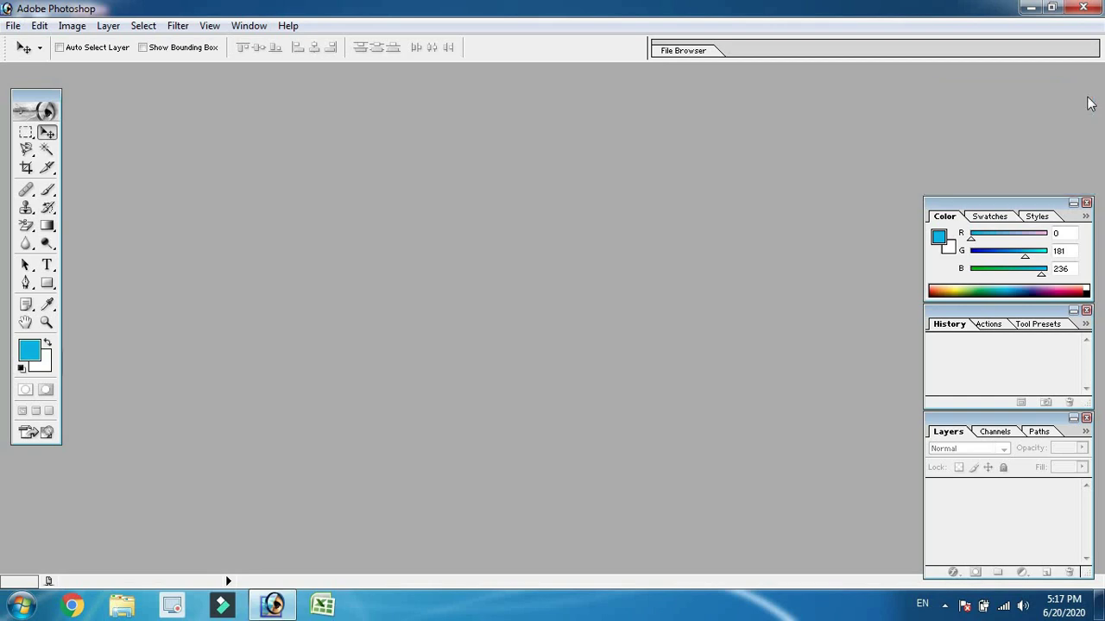
pyautogui.click(1087, 203)
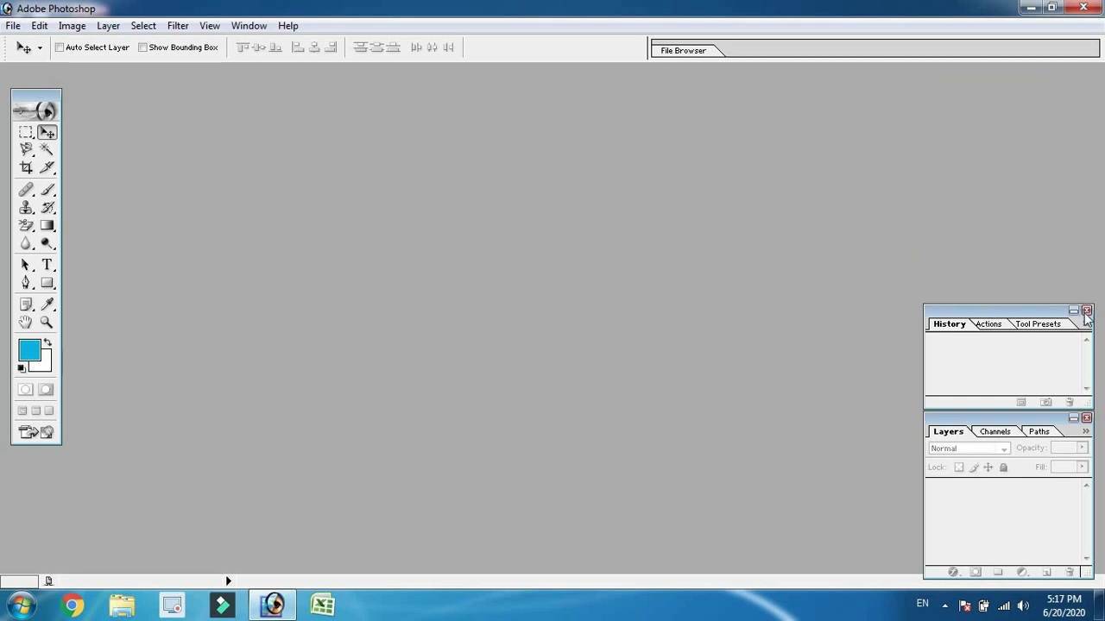
pyautogui.click(1086, 310)
pyautogui.click(1086, 419)
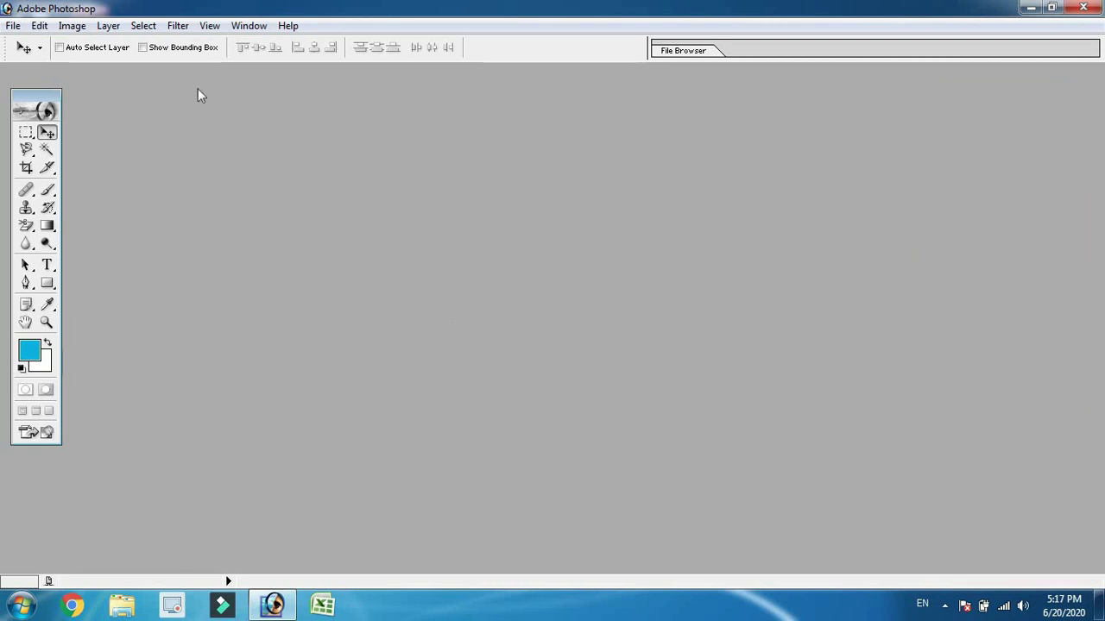
pyautogui.moveTo(104, 135); pyautogui.dragTo(31, 100)
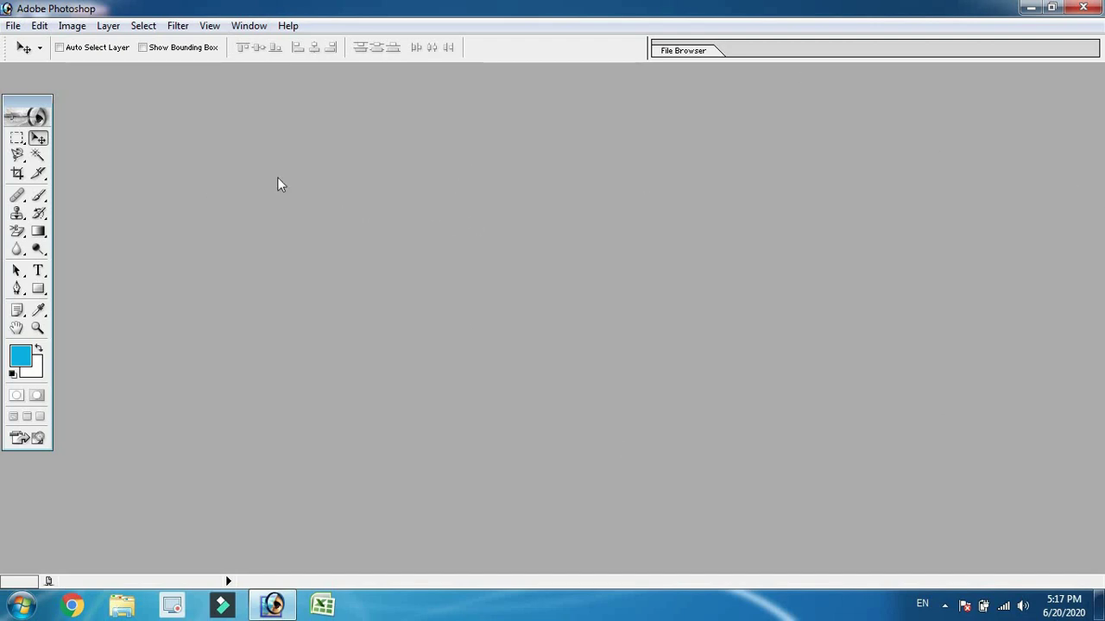
# Step: Open the Window menu to list the palettes that can be shown
pyautogui.click(262, 33)
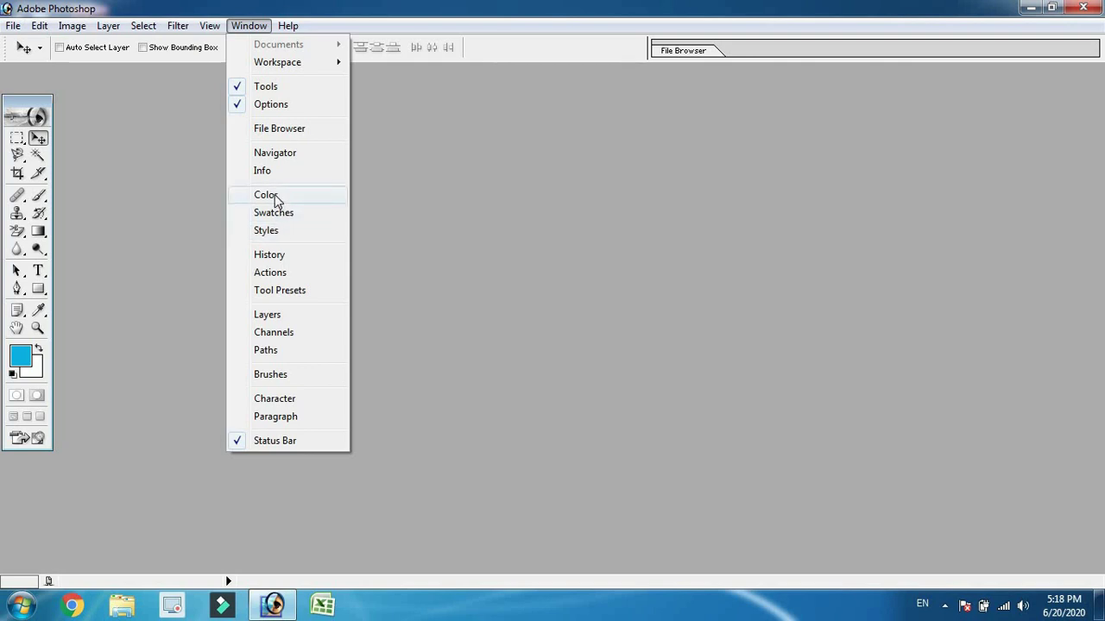
# Step: Reopen the Navigator palette and flip between its Navigator and Info tabs
pyautogui.click(296, 155)
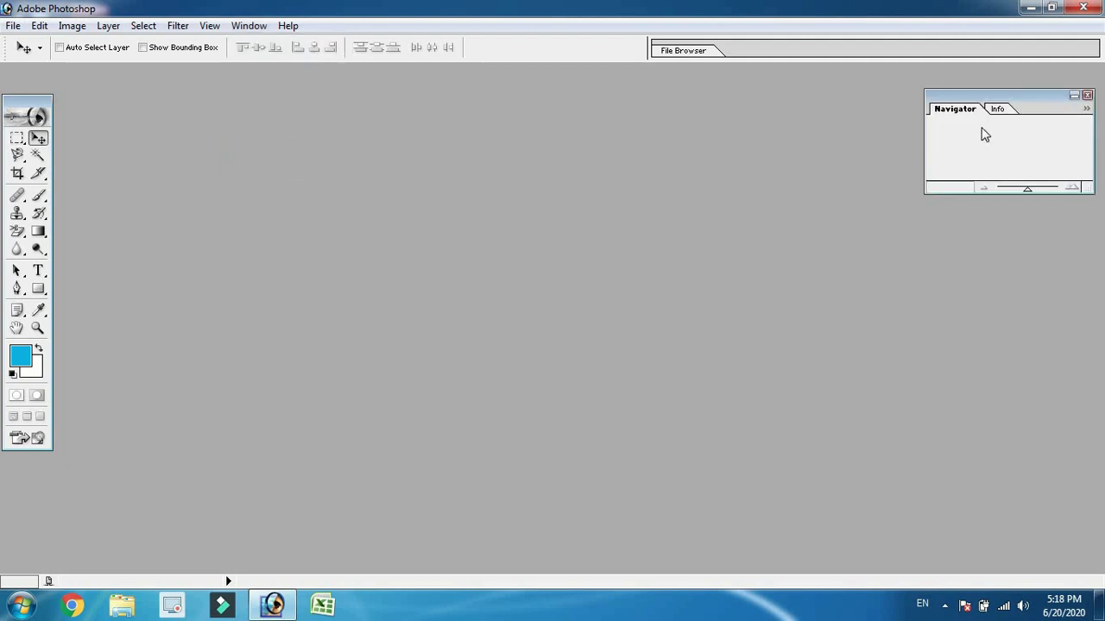
pyautogui.click(257, 27)
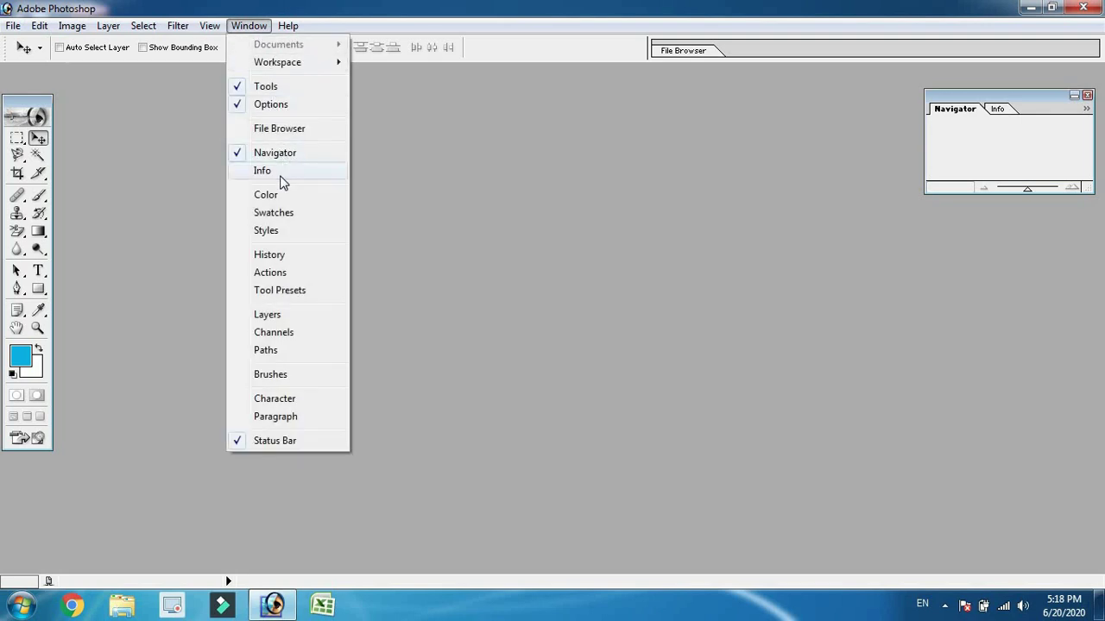
pyautogui.click(957, 117)
pyautogui.click(1001, 110)
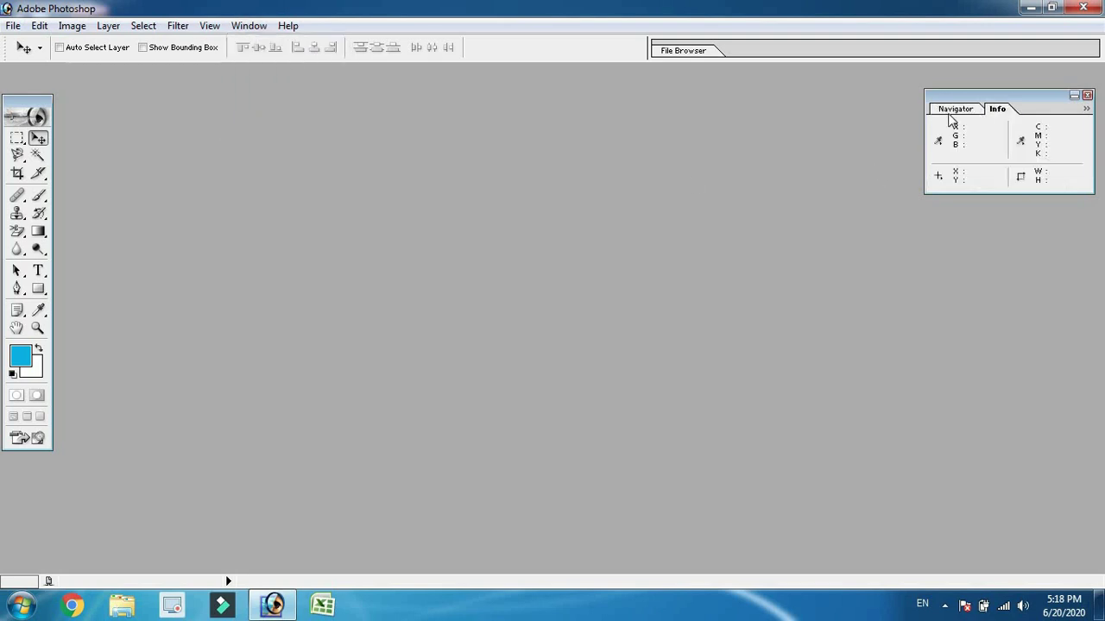
pyautogui.click(953, 110)
pyautogui.click(997, 111)
pyautogui.click(956, 109)
# Step: Reopen the Color palette, checking its Swatches and Styles tabs before returning to Color
pyautogui.click(251, 26)
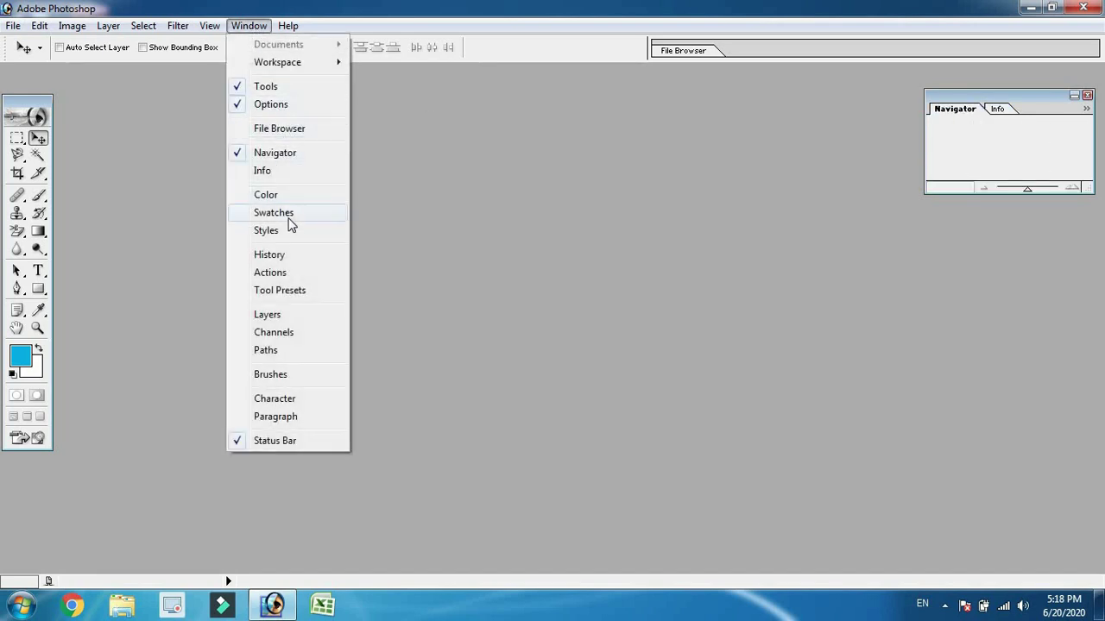
pyautogui.click(287, 195)
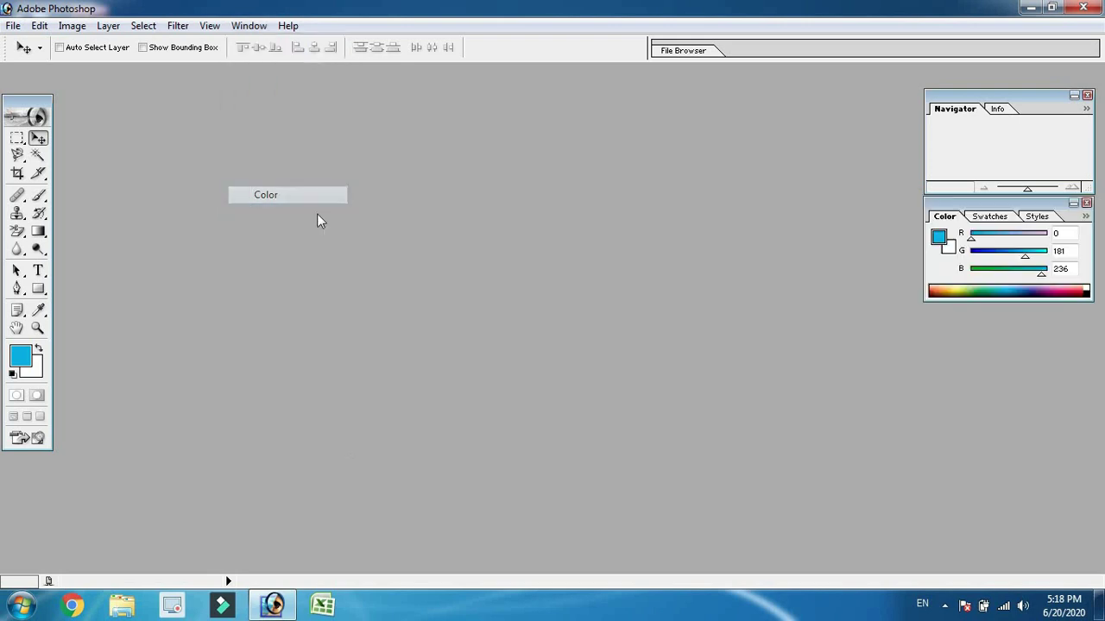
pyautogui.click(990, 217)
pyautogui.click(1037, 217)
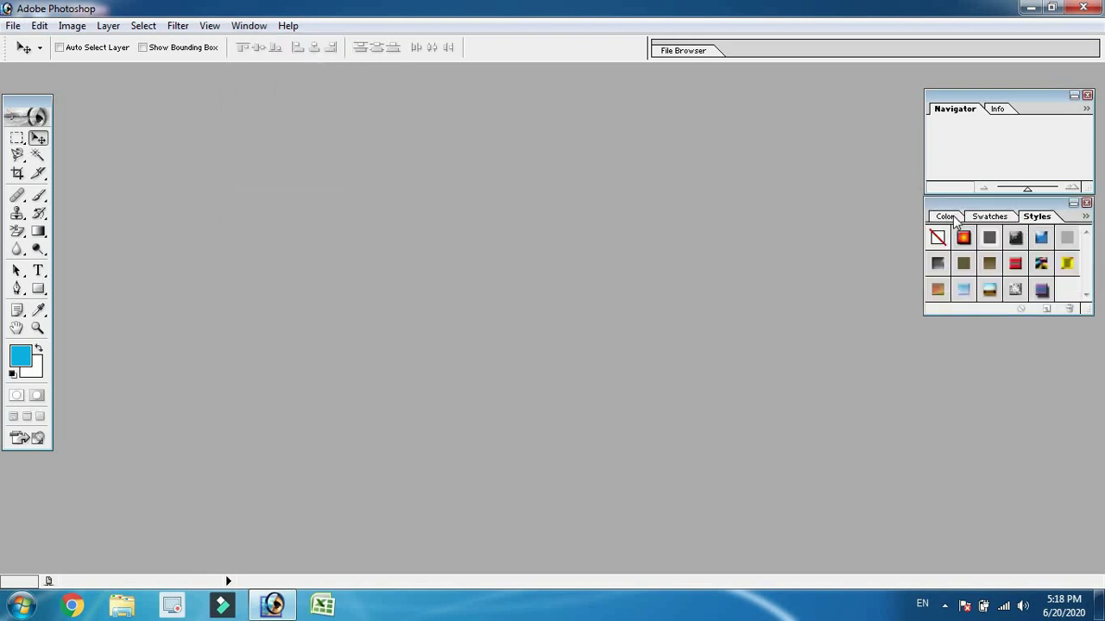
pyautogui.click(945, 217)
# Step: Reopen the History palette, checking its Actions and Tool Presets tabs, then reopen Layers
pyautogui.click(250, 26)
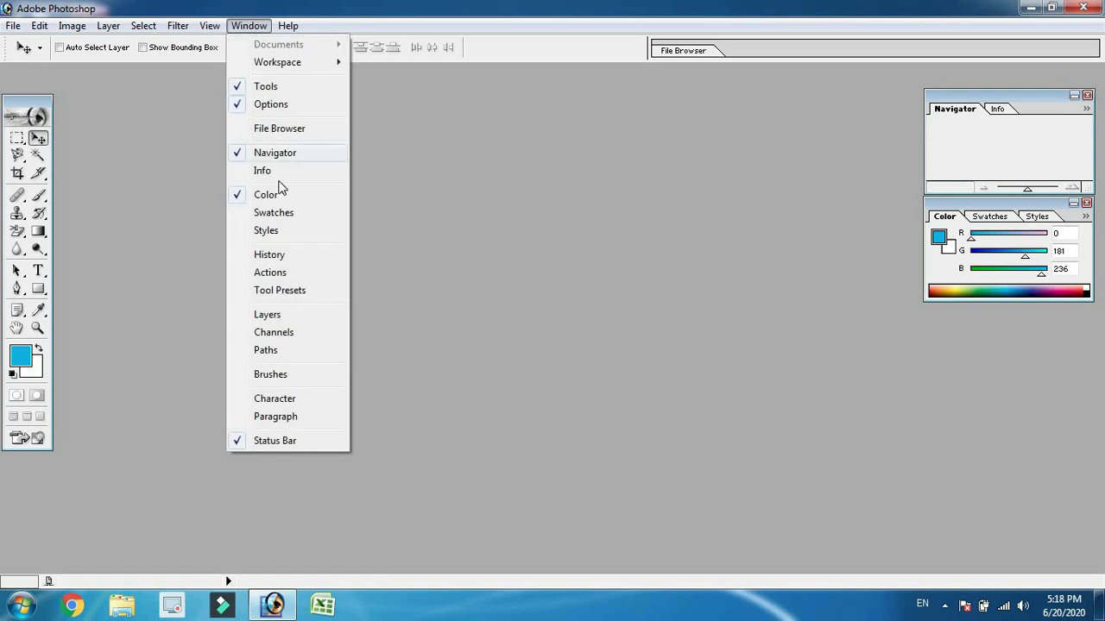
pyautogui.click(281, 257)
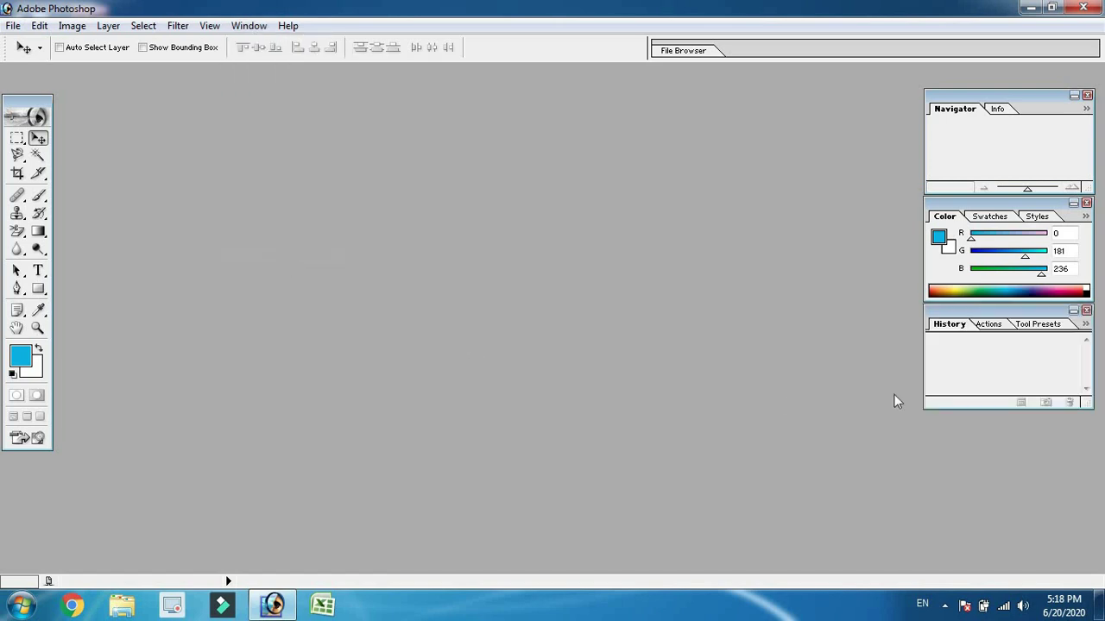
pyautogui.click(993, 325)
pyautogui.click(1036, 326)
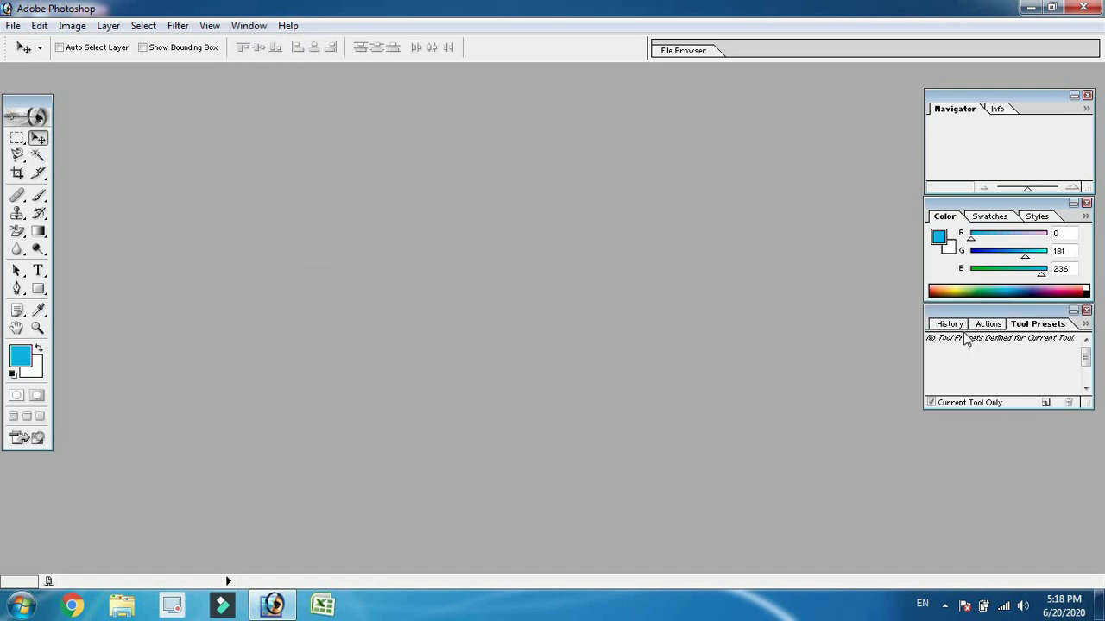
pyautogui.click(949, 326)
pyautogui.click(249, 26)
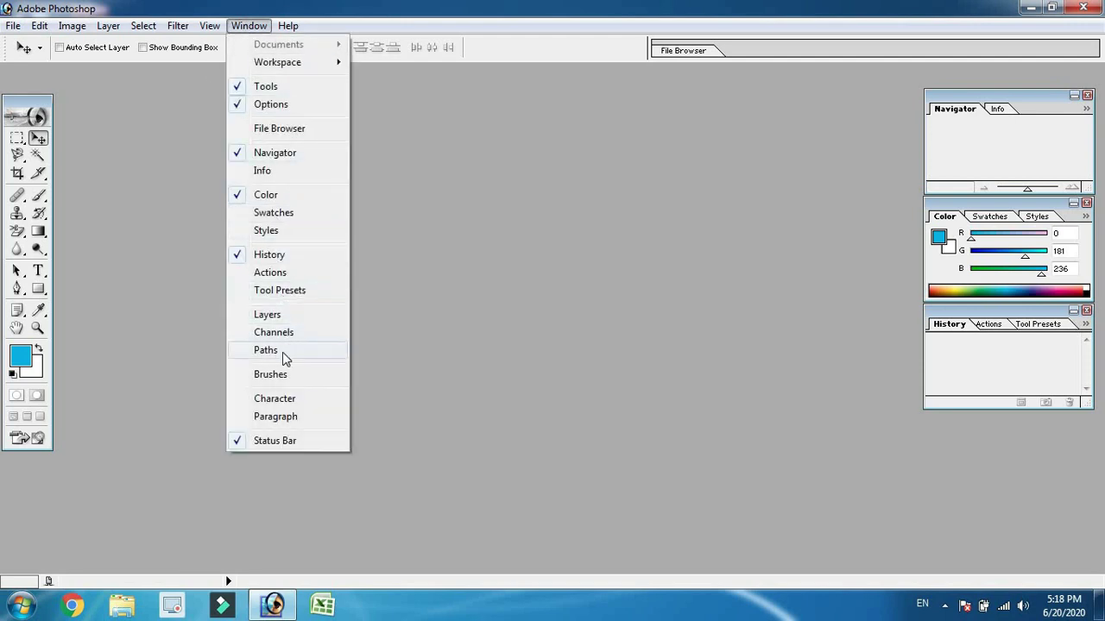
pyautogui.click(284, 314)
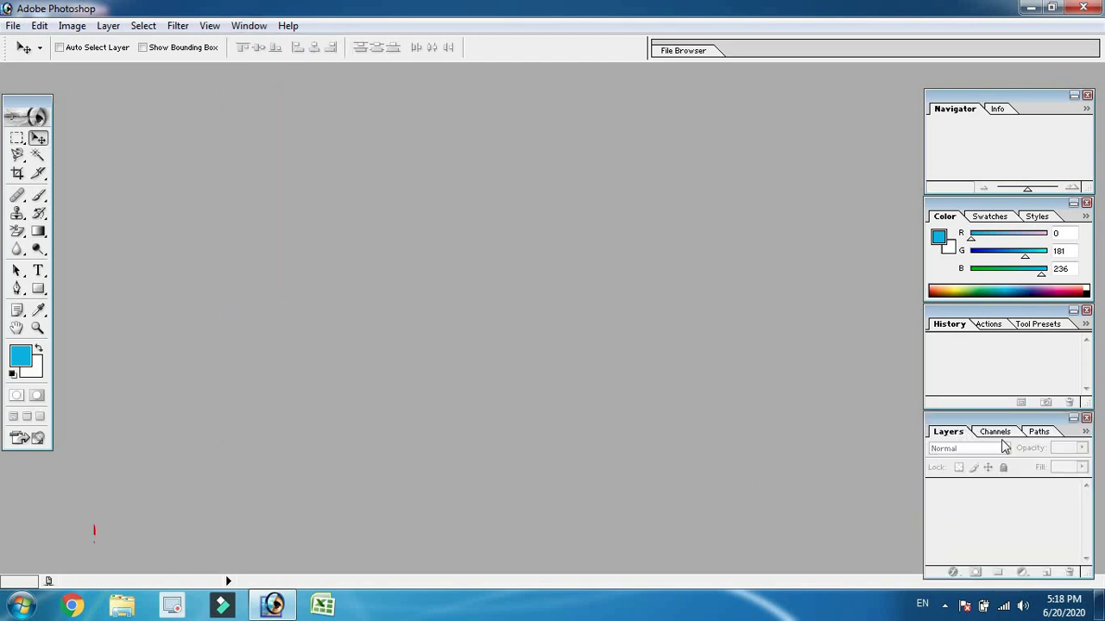
pyautogui.click(250, 26)
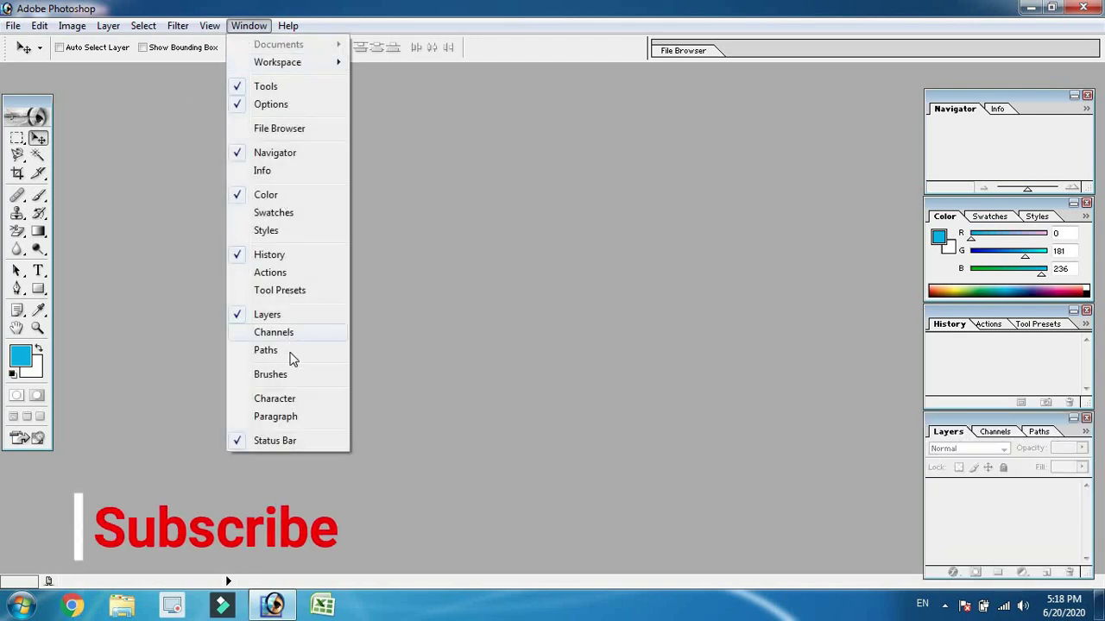